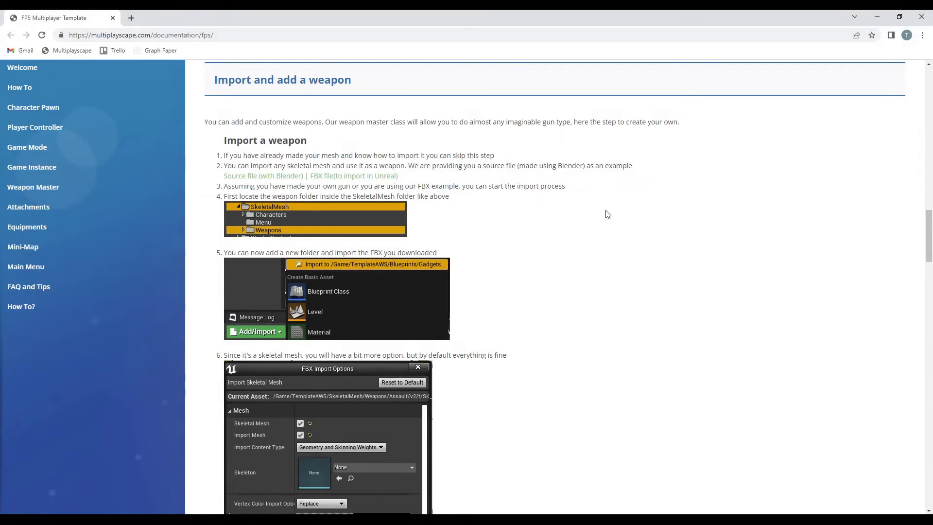
- Download weapon (1).blend, the example weapon's Blender source file, from the Import a weapon guide
{"action": "left_click", "coordinate": [264, 178]}
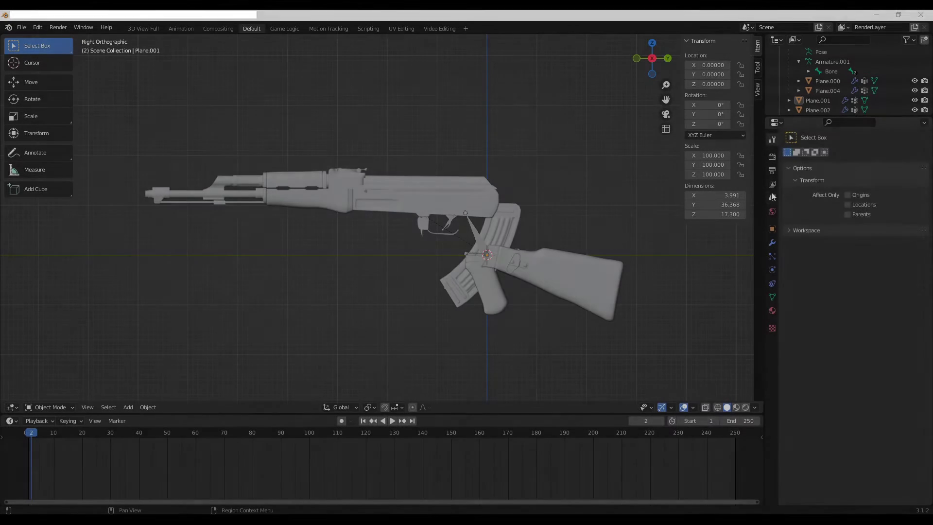
- Set the scene's Unit System to Metric with a Unit Scale of 0.01
{"action": "left_click", "coordinate": [773, 197]}
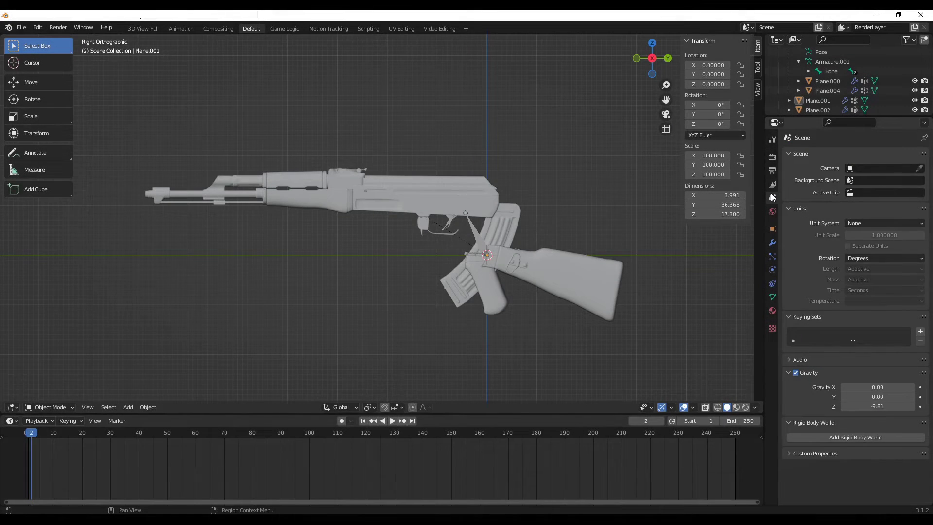
{"action": "left_click", "coordinate": [866, 222]}
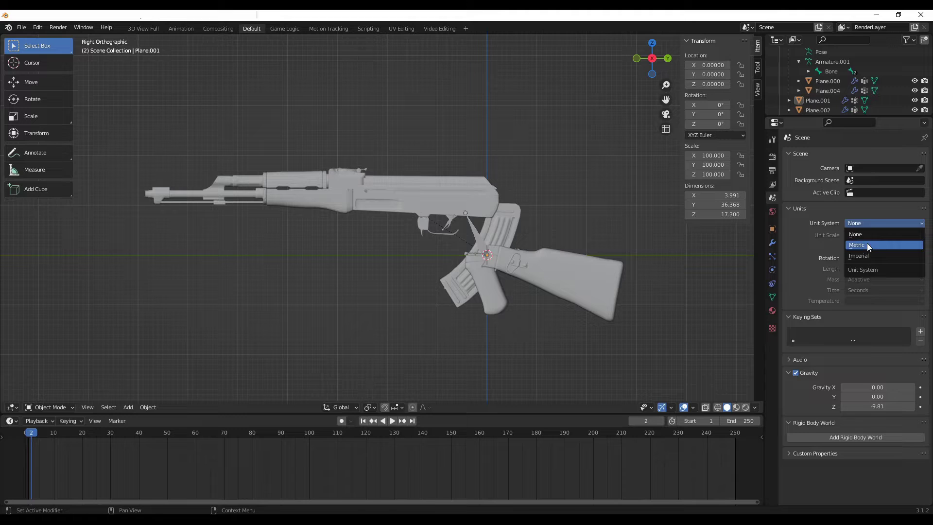
{"action": "left_click", "coordinate": [867, 244]}
{"action": "left_click", "coordinate": [880, 236]}
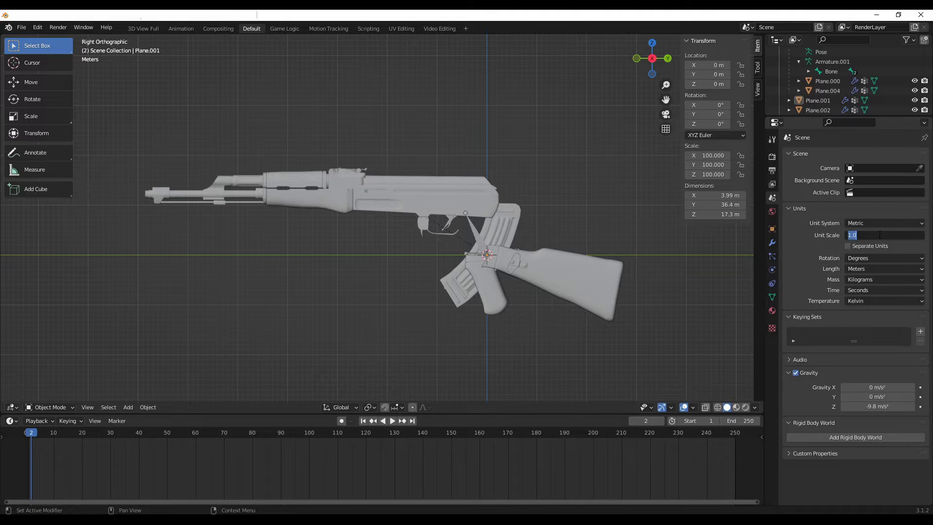
{"action": "key", "text": "Return"}
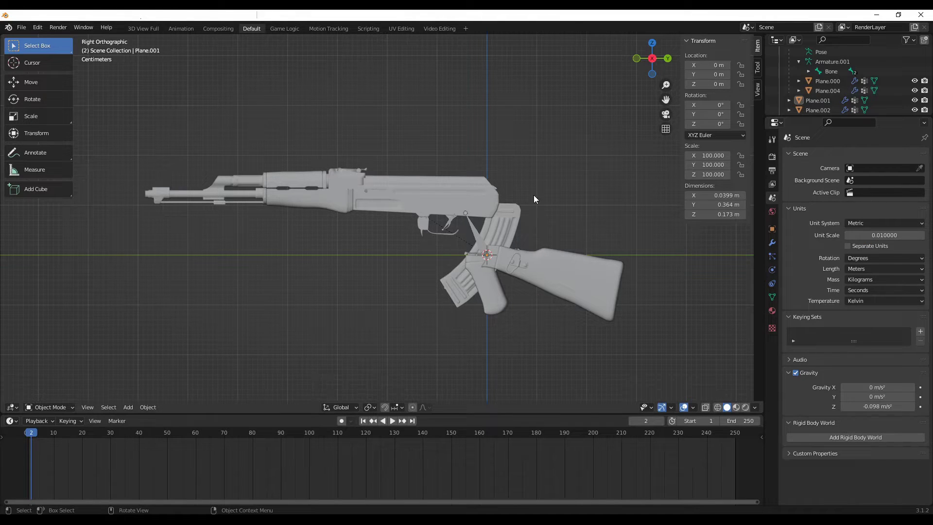
- Select the rifle mesh Plane.000 together with its Armature
{"action": "left_click", "coordinate": [438, 187]}
{"action": "scroll", "coordinate": [828, 71], "scroll_direction": "up", "scroll_amount": 3}
{"action": "left_click", "coordinate": [821, 71], "text": "ctrl"}
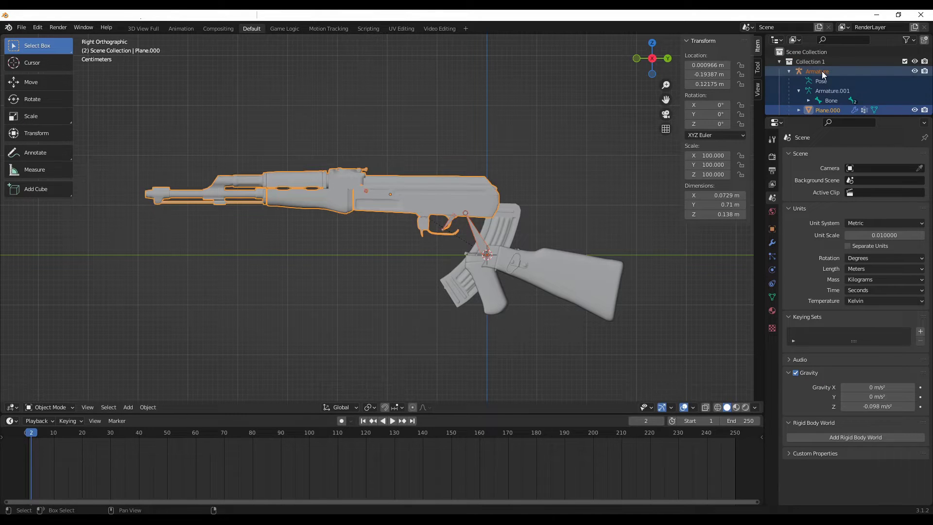
{"action": "left_click", "coordinate": [21, 27]}
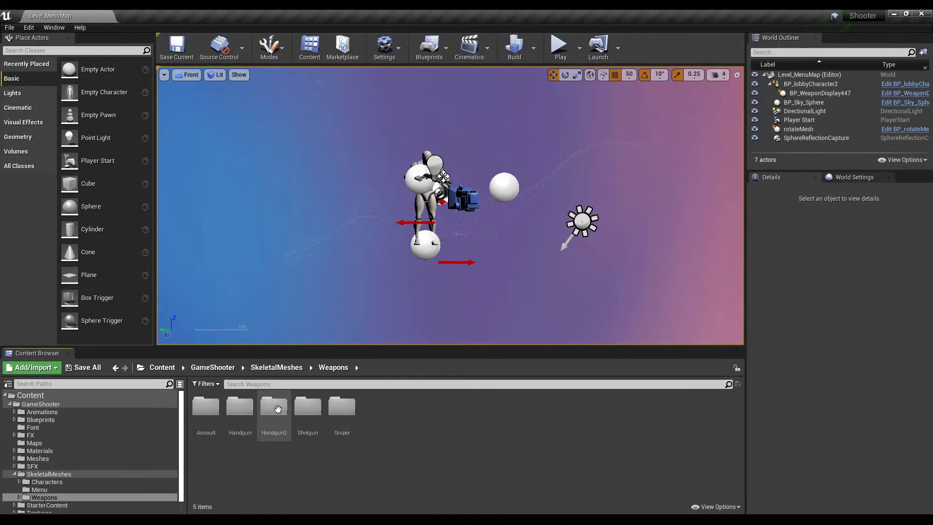
- Create a TutorialRifle folder inside Weapons and open it
{"action": "right_click", "coordinate": [383, 410]}
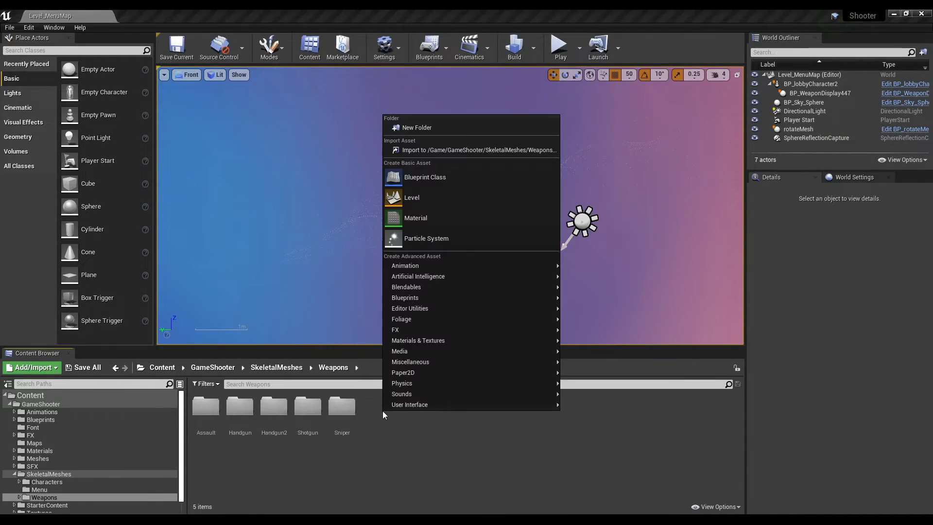
{"action": "left_click", "coordinate": [456, 130]}
{"action": "type", "text": "TutorialRifle"}
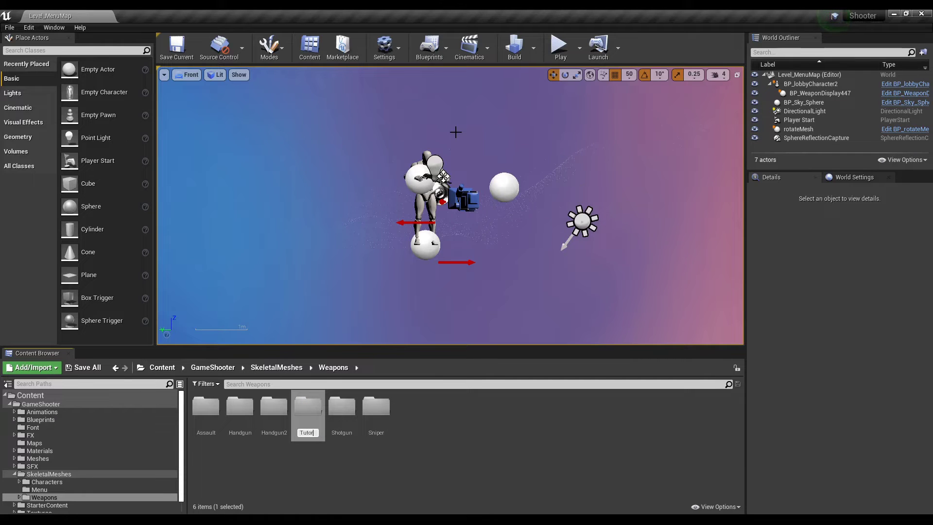
{"action": "key", "text": "Return"}
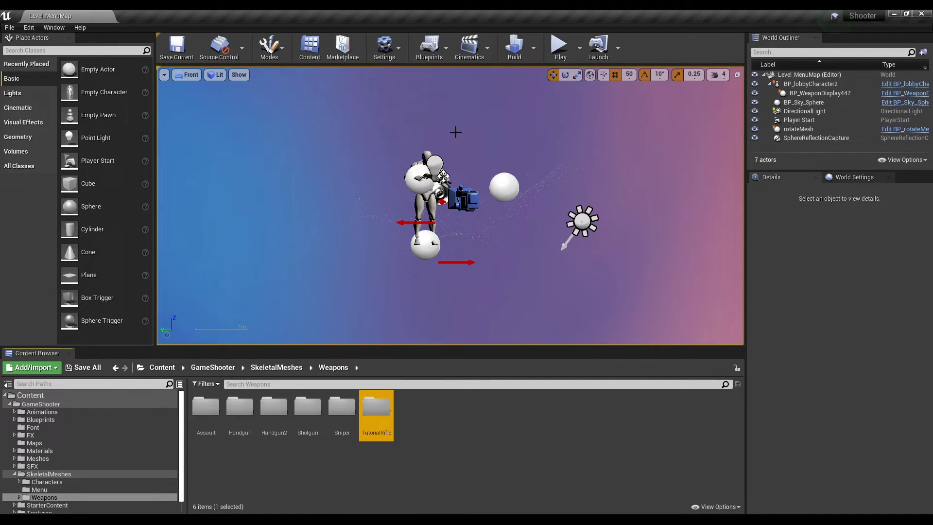
{"action": "double_click", "coordinate": [382, 405]}
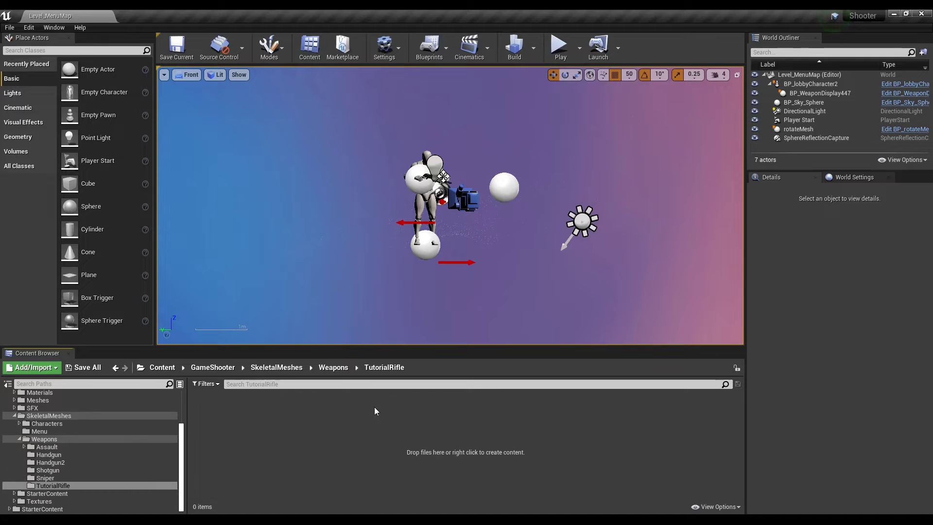
- Import the weapon FBX into TutorialRifle and open the mesh in its editor
{"action": "left_click", "coordinate": [32, 367]}
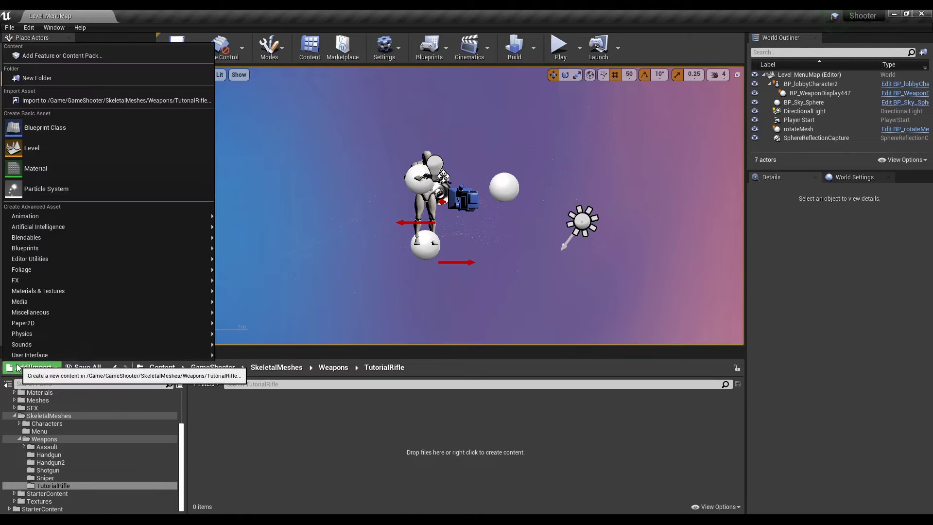
{"action": "left_click", "coordinate": [92, 100]}
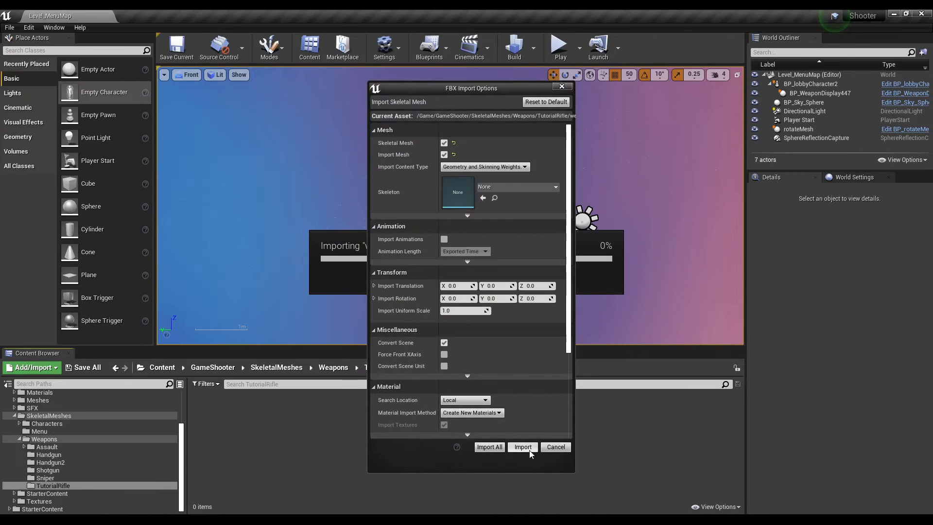
{"action": "left_click", "coordinate": [523, 445]}
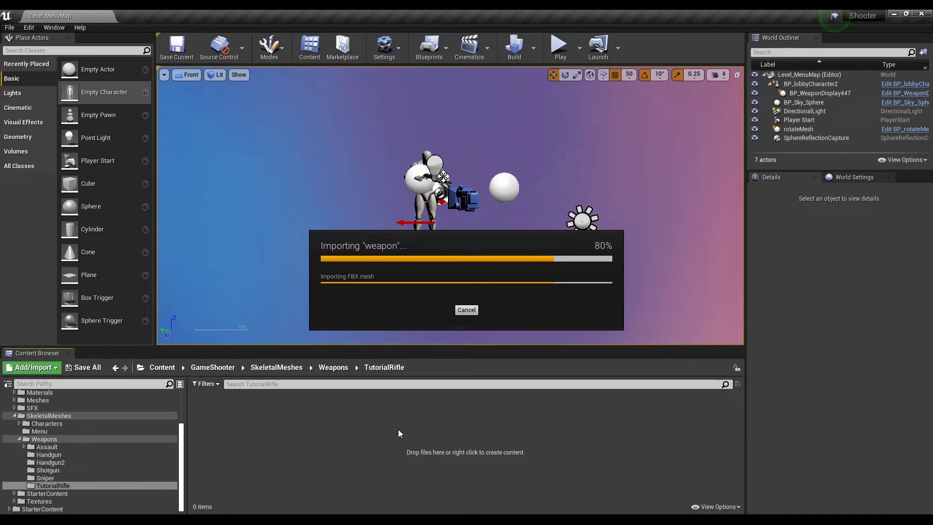
{"action": "double_click", "coordinate": [239, 411]}
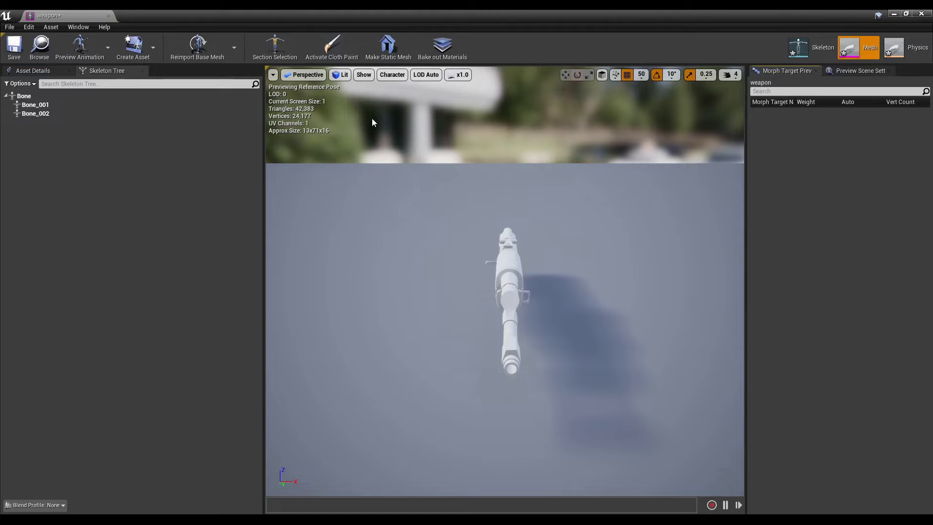
- Add a Holder_idle socket to Bone and move it onto the middle of the gun body
{"action": "right_click_drag", "start_coordinate": [331, 92], "coordinate": [170, 79]}
{"action": "right_click_drag", "start_coordinate": [389, 142], "coordinate": [380, 135]}
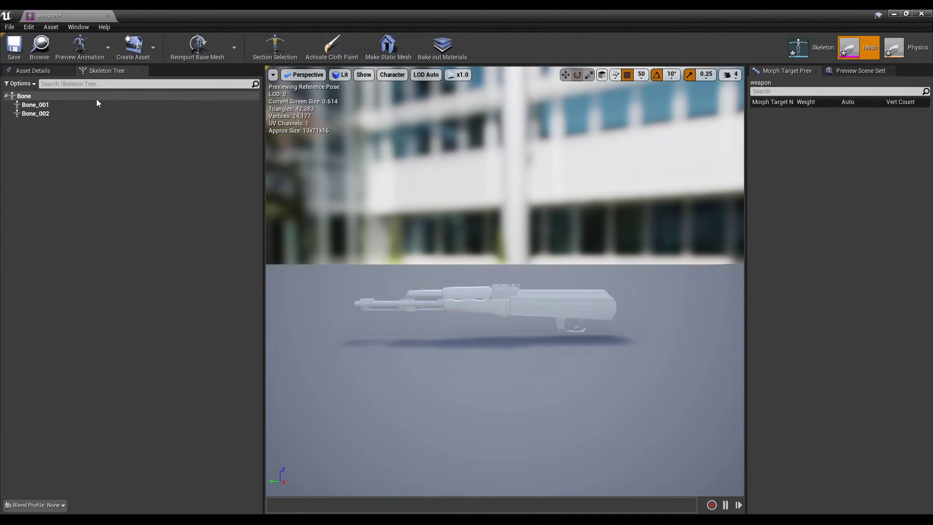
{"action": "right_click", "coordinate": [72, 96]}
{"action": "left_click", "coordinate": [109, 130]}
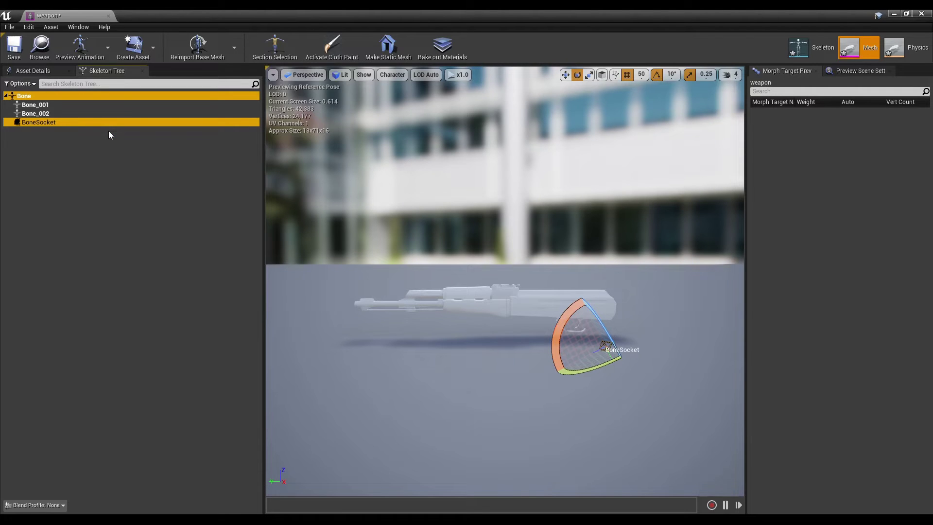
{"action": "left_click", "coordinate": [42, 122]}
{"action": "type", "text": "Holder_idle"}
{"action": "key", "text": "Return"}
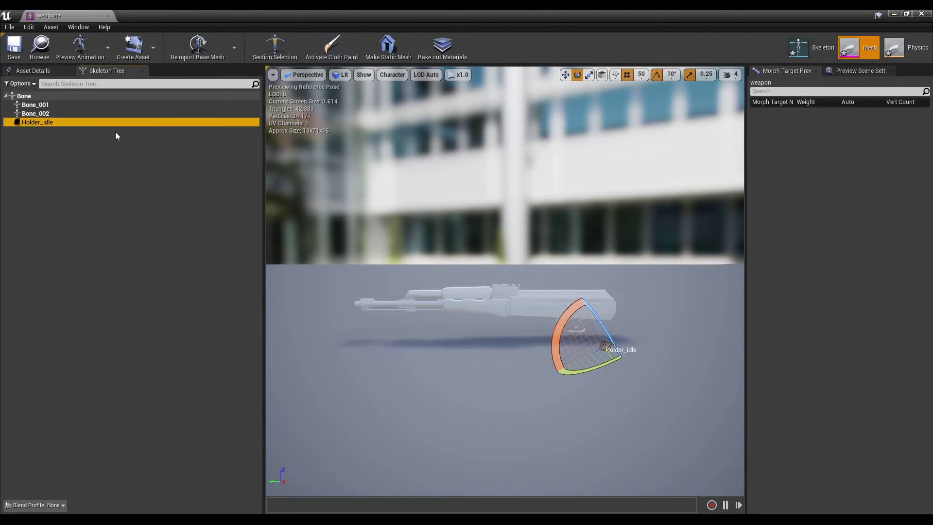
{"action": "left_click", "coordinate": [565, 75]}
{"action": "left_click", "coordinate": [602, 74]}
{"action": "left_click_drag", "start_coordinate": [578, 346], "coordinate": [437, 344]}
{"action": "left_click_drag", "start_coordinate": [465, 312], "coordinate": [464, 282]}
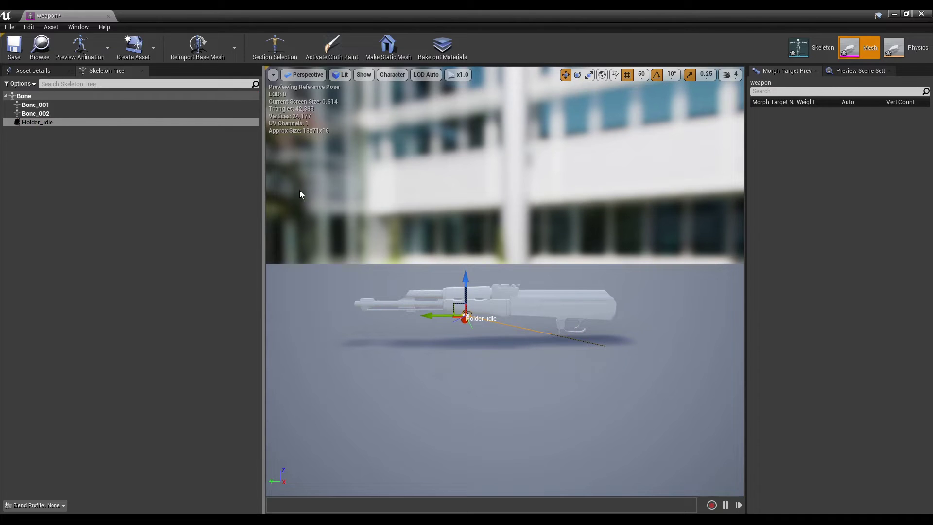
- Add a Muzzle socket to Bone and place it at the barrel tip
{"action": "left_click", "coordinate": [57, 98]}
{"action": "right_click", "coordinate": [57, 98]}
{"action": "left_click", "coordinate": [91, 130]}
{"action": "type", "text": "Muzzle"}
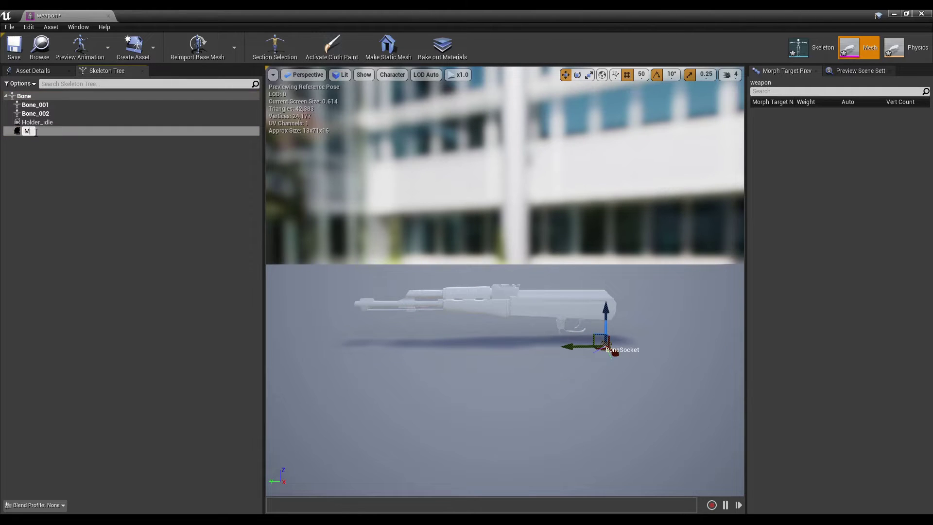
{"action": "key", "text": "Return"}
{"action": "left_click_drag", "start_coordinate": [575, 346], "coordinate": [317, 329]}
{"action": "left_click_drag", "start_coordinate": [355, 313], "coordinate": [355, 273]}
{"action": "left_click_drag", "start_coordinate": [322, 308], "coordinate": [310, 307]}
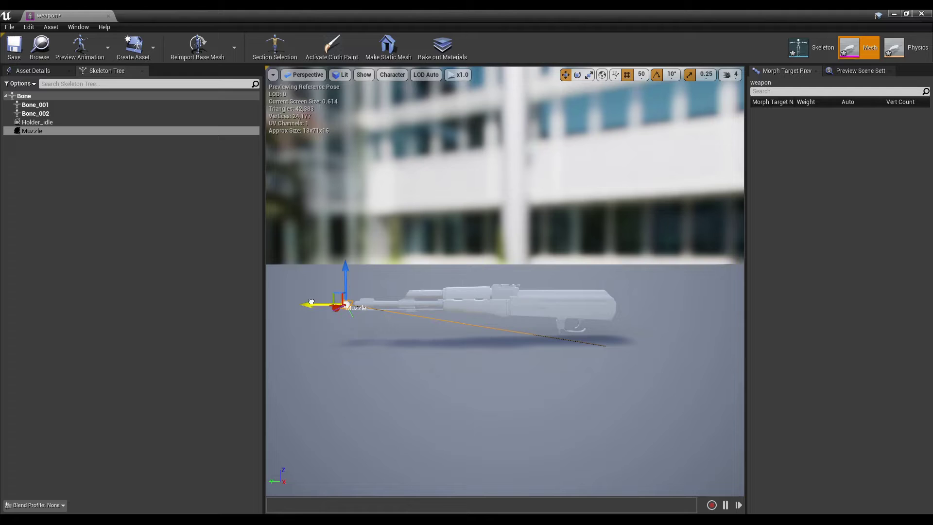
- Add a BarrelEnd socket to Bone and place it at the barrel tip
{"action": "right_click", "coordinate": [63, 95]}
{"action": "left_click", "coordinate": [78, 129]}
{"action": "type", "text": "Barre"}
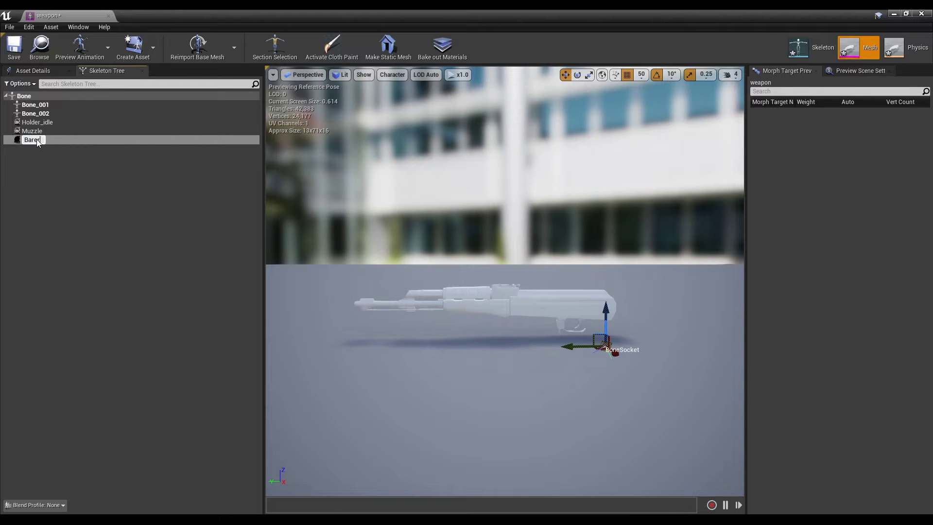
{"action": "type", "text": "lEnd"}
{"action": "key", "text": "Return"}
{"action": "left_click", "coordinate": [45, 141]}
{"action": "left_click_drag", "start_coordinate": [567, 347], "coordinate": [314, 326]}
{"action": "left_click_drag", "start_coordinate": [357, 309], "coordinate": [360, 268]}
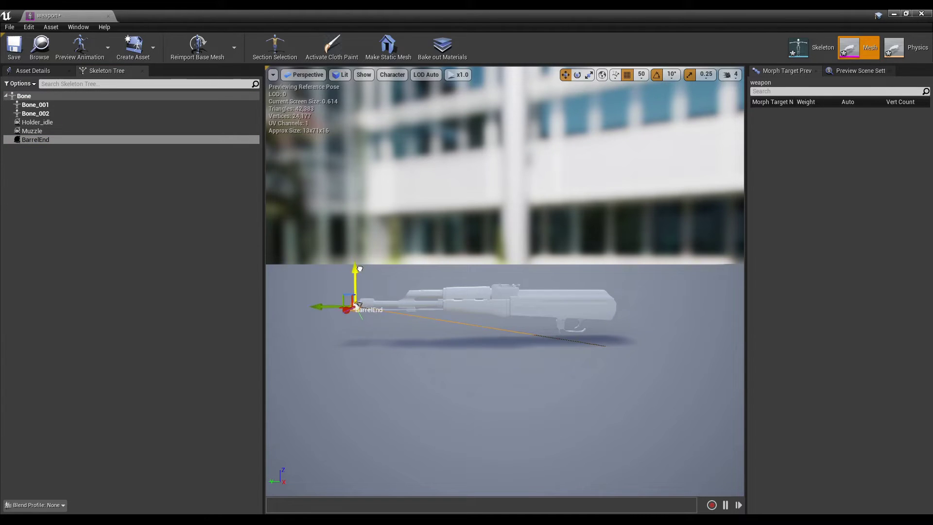
- Add a trueMiddle socket to Bone and position it at the gun's middle
{"action": "left_click", "coordinate": [47, 93]}
{"action": "right_click", "coordinate": [45, 95]}
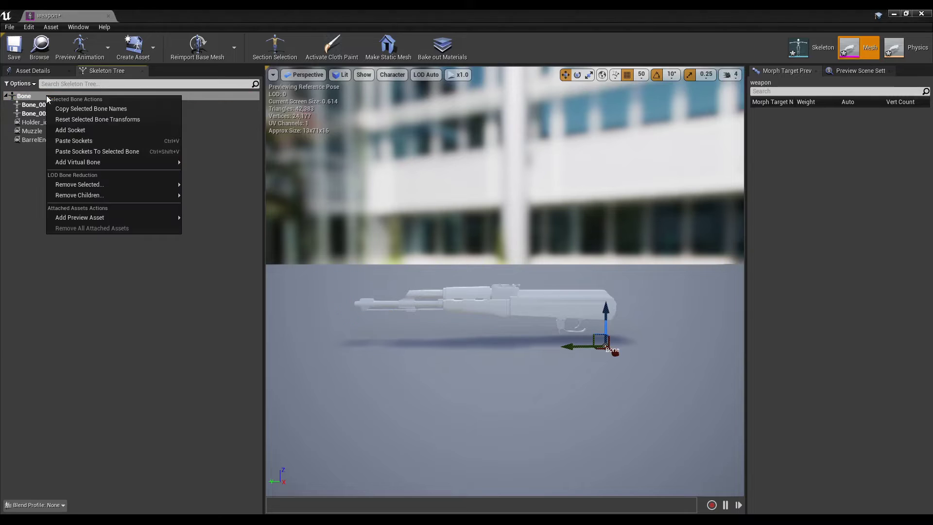
{"action": "left_click", "coordinate": [98, 131]}
{"action": "type", "text": "trueMidd"}
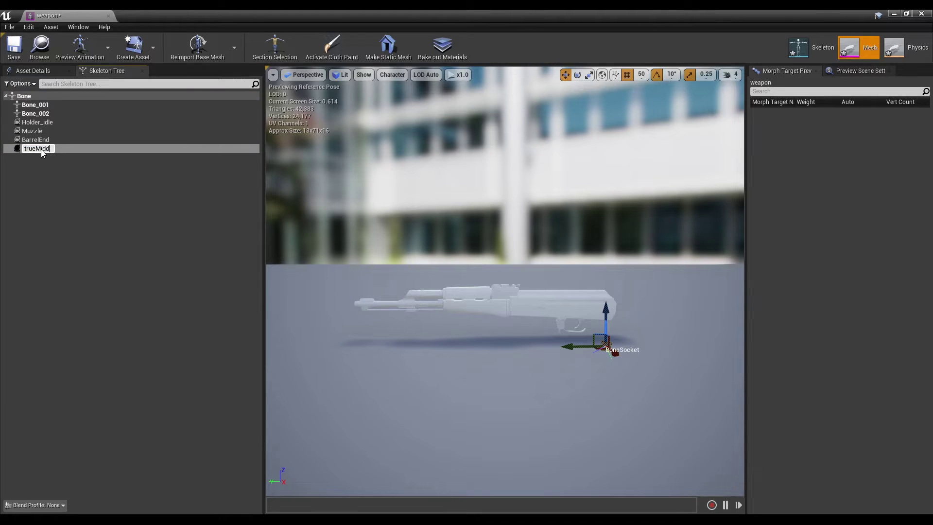
{"action": "type", "text": "le"}
{"action": "key", "text": "Return"}
{"action": "left_click_drag", "start_coordinate": [567, 346], "coordinate": [476, 345]}
{"action": "left_click_drag", "start_coordinate": [516, 312], "coordinate": [518, 269]}
{"action": "left_click_drag", "start_coordinate": [482, 305], "coordinate": [488, 304]}
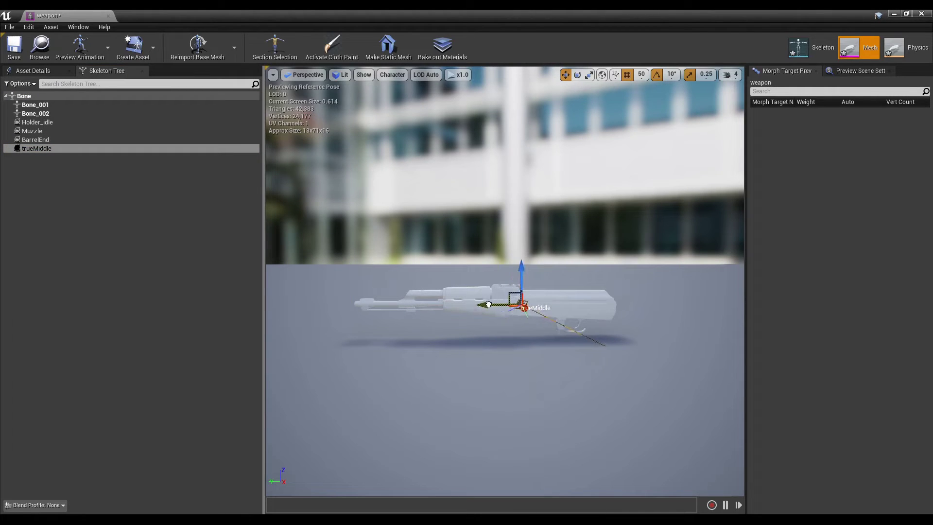
{"action": "left_click", "coordinate": [79, 189]}
- Add Handle and Stock sockets to the root Bone
{"action": "left_click", "coordinate": [41, 97]}
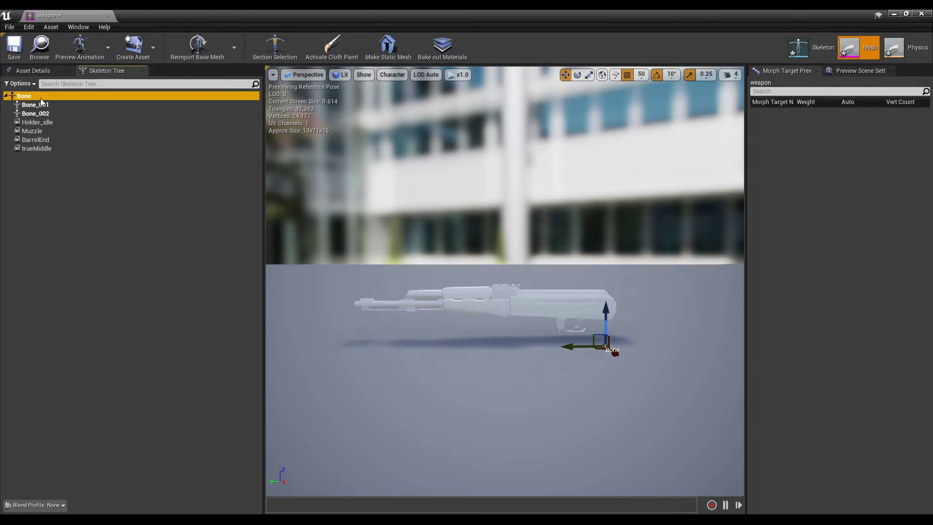
{"action": "right_click", "coordinate": [40, 98]}
{"action": "left_click", "coordinate": [82, 132]}
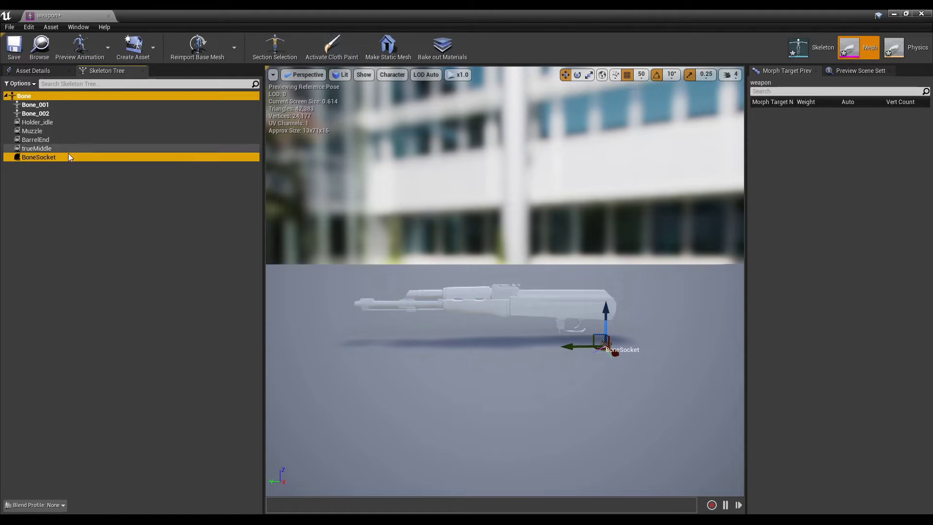
{"action": "double_click", "coordinate": [40, 158]}
{"action": "type", "text": "H"}
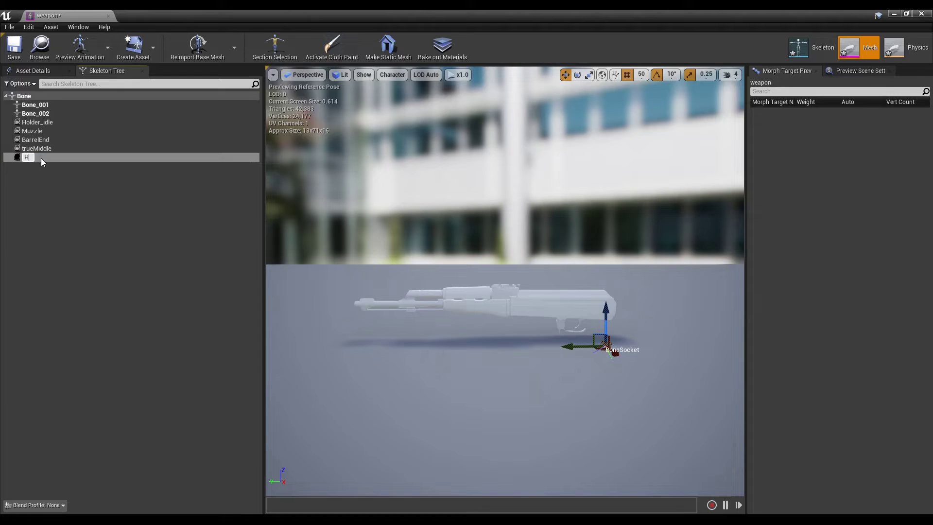
{"action": "type", "text": "andle"}
{"action": "key", "text": "Return"}
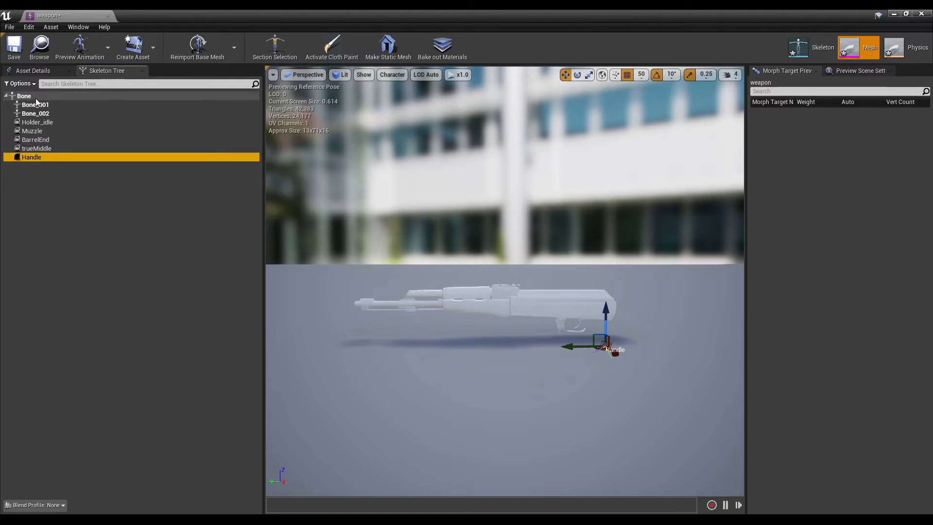
{"action": "right_click", "coordinate": [36, 99]}
{"action": "left_click", "coordinate": [82, 130]}
{"action": "double_click", "coordinate": [38, 167]}
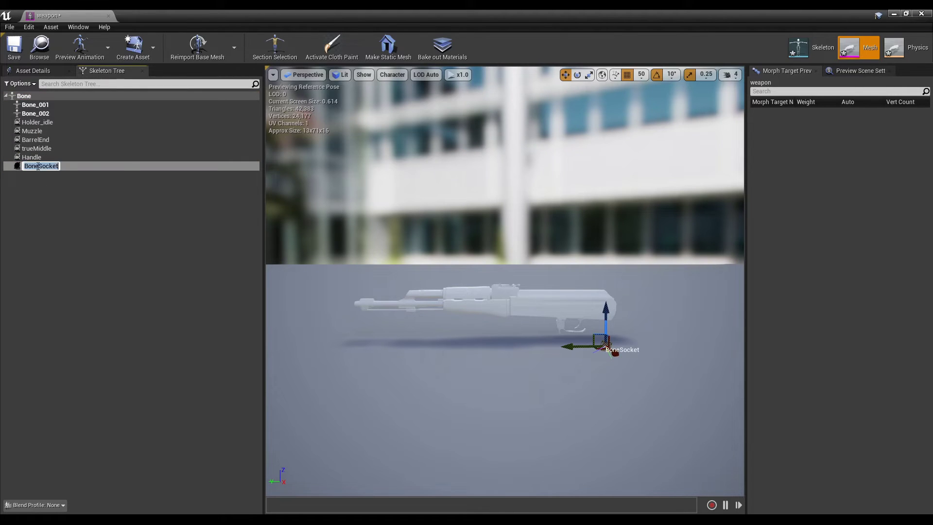
{"action": "type", "text": "Stock"}
{"action": "key", "text": "Return"}
- Add a Magazine socket to the root Bone
{"action": "left_click", "coordinate": [40, 96]}
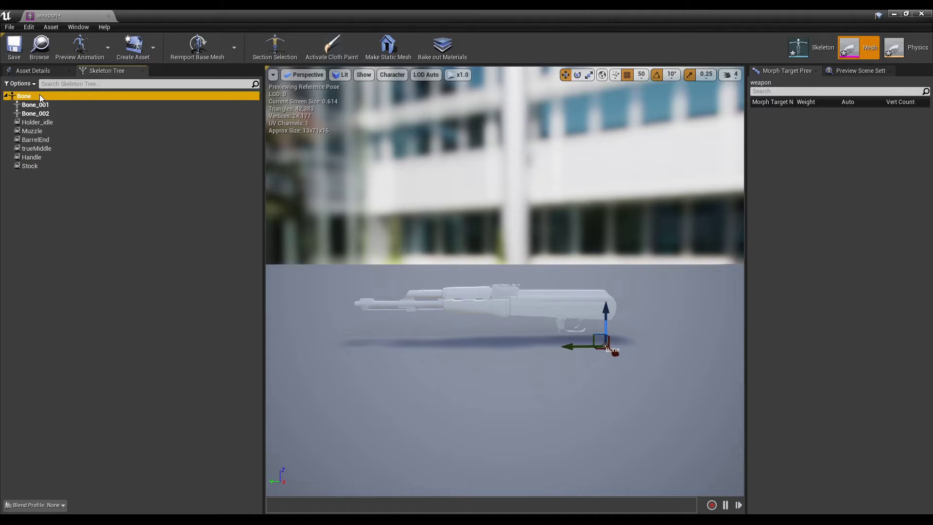
{"action": "right_click", "coordinate": [40, 96]}
{"action": "left_click", "coordinate": [65, 130]}
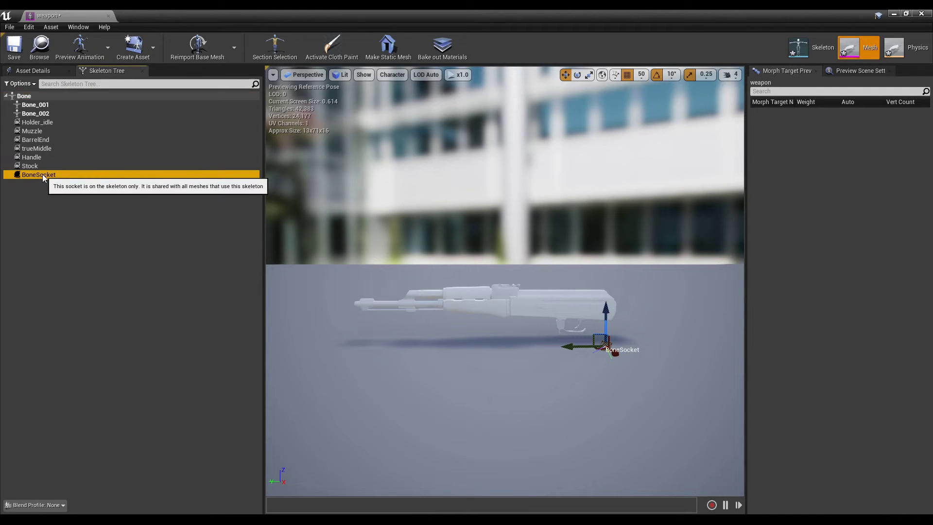
{"action": "double_click", "coordinate": [43, 174]}
{"action": "type", "text": "Magazine"}
{"action": "key", "text": "Return"}
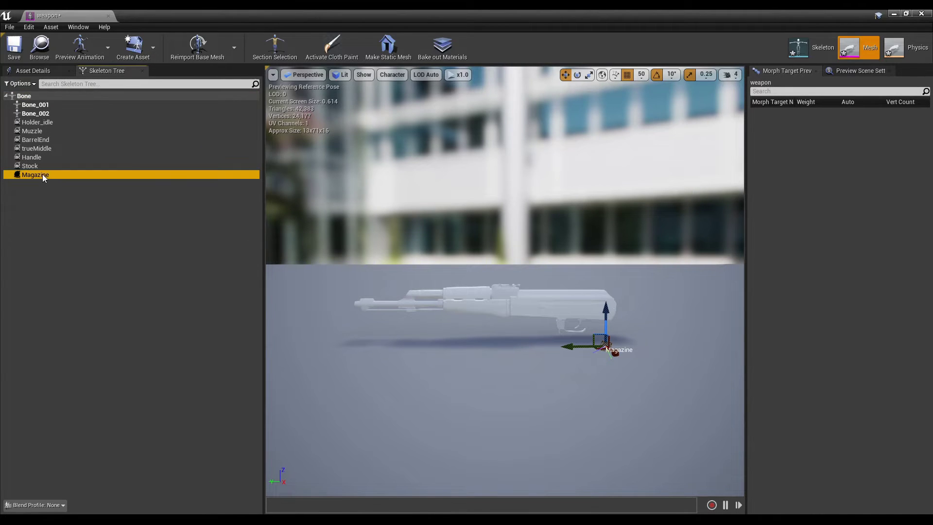
- Attach SM_magazine as a preview asset on the Magazine socket and rotate it upright
{"action": "right_click", "coordinate": [123, 175]}
{"action": "mouse_move", "coordinate": [173, 287]}
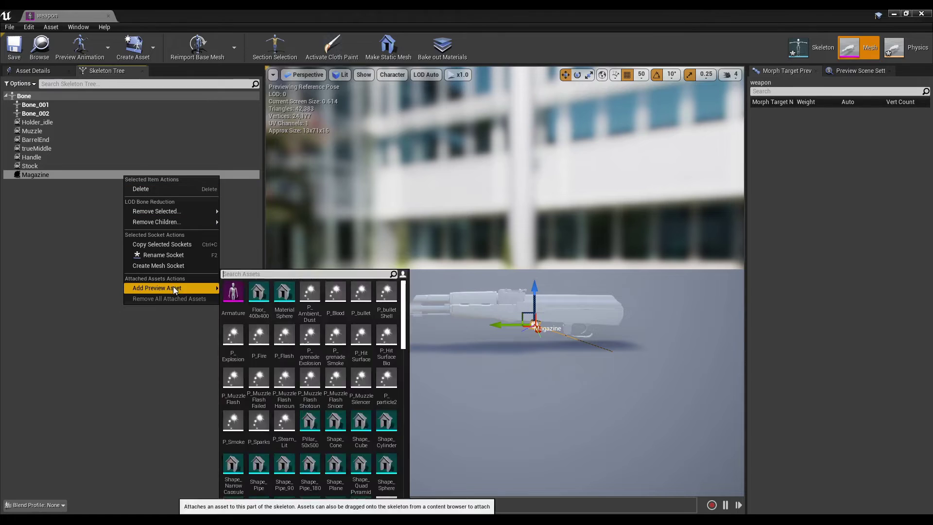
{"action": "type", "text": "magazine"}
{"action": "left_click", "coordinate": [233, 294]}
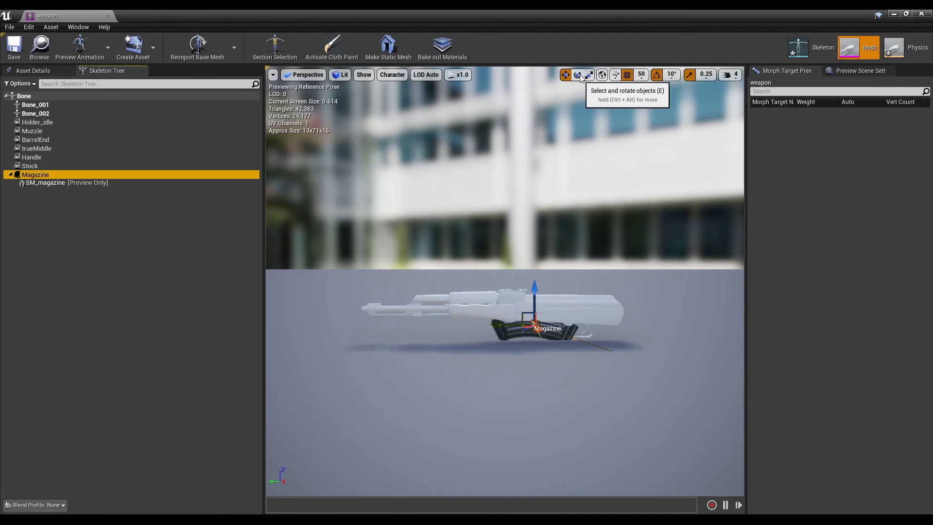
{"action": "left_click", "coordinate": [578, 75]}
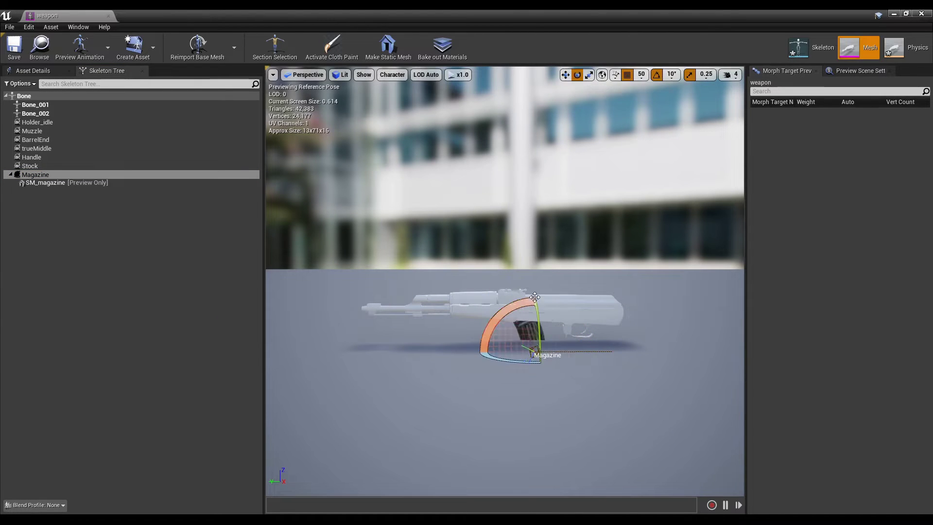
{"action": "left_click_drag", "start_coordinate": [535, 297], "coordinate": [527, 298]}
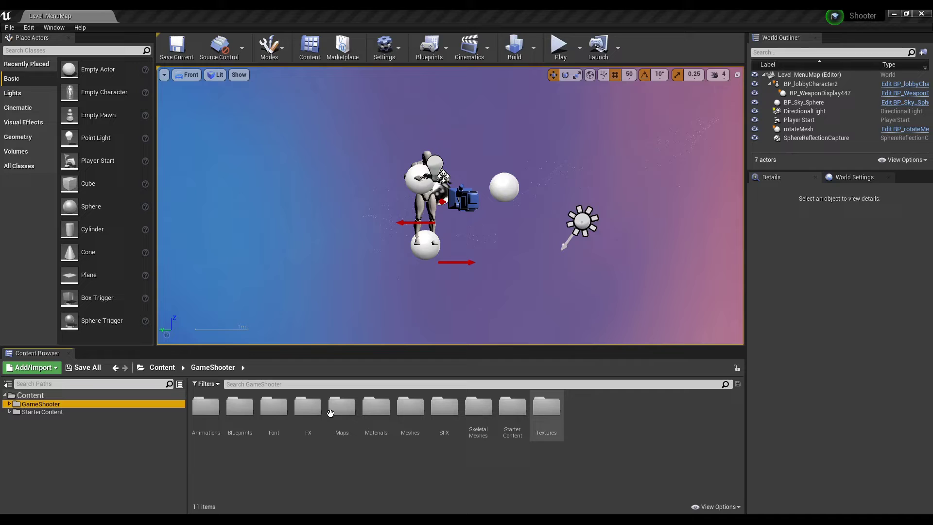
- Create a child blueprint of BP_WeaponMaster named BP_Tutorial_Rifle in Blueprints > Weapons
{"action": "double_click", "coordinate": [240, 411]}
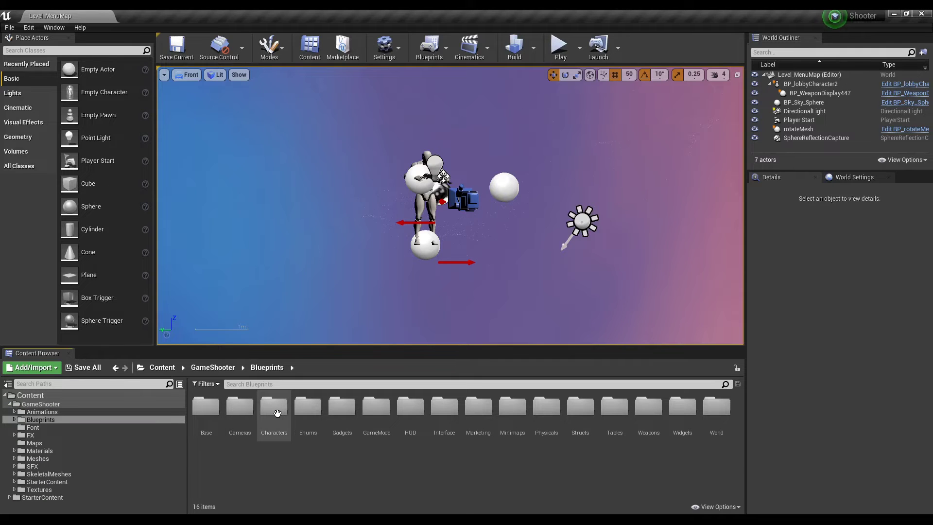
{"action": "double_click", "coordinate": [648, 408]}
{"action": "left_click", "coordinate": [372, 410]}
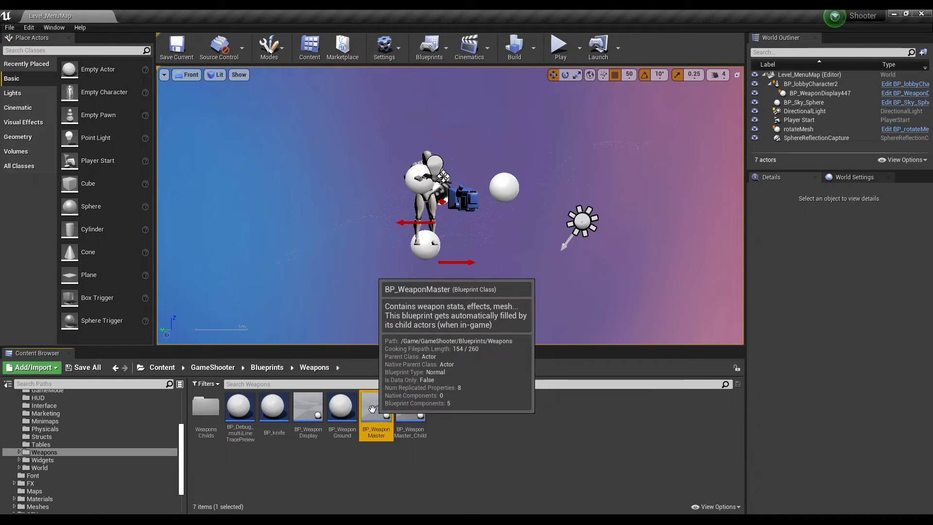
{"action": "right_click", "coordinate": [373, 409]}
{"action": "left_click", "coordinate": [468, 172]}
{"action": "type", "text": "BP_T"}
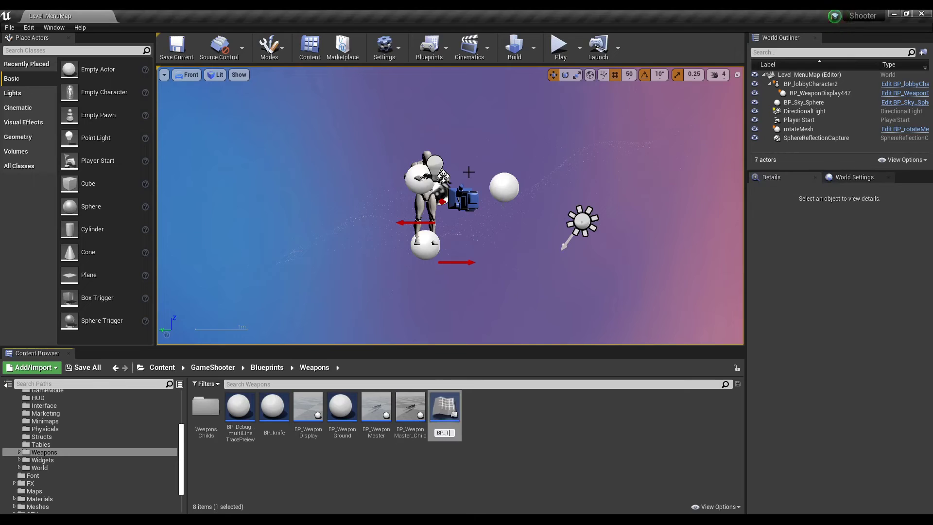
{"action": "type", "text": "utorial_Rifle"}
{"action": "key", "text": "Return"}
- Set BP_Tutorial_Rifle's skeletal mesh to weapon and show its Class Defaults
{"action": "double_click", "coordinate": [309, 409]}
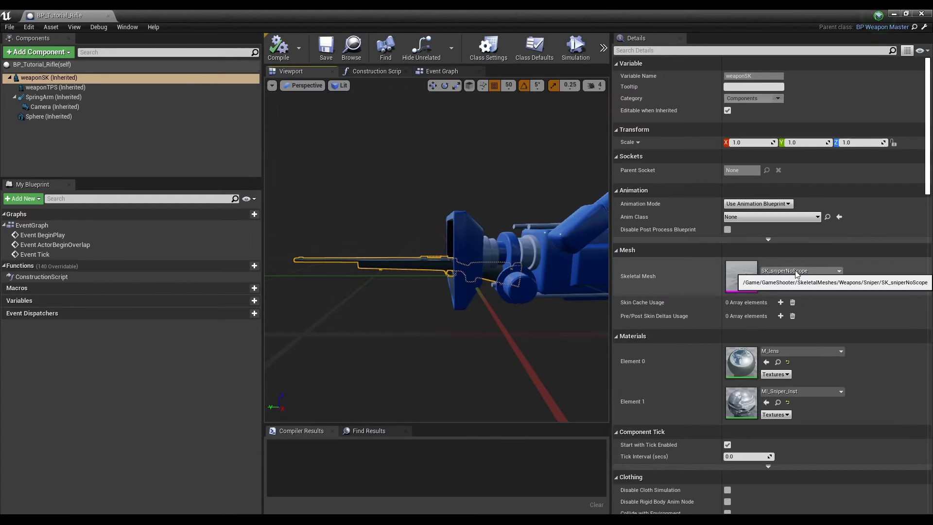
{"action": "left_click", "coordinate": [797, 272]}
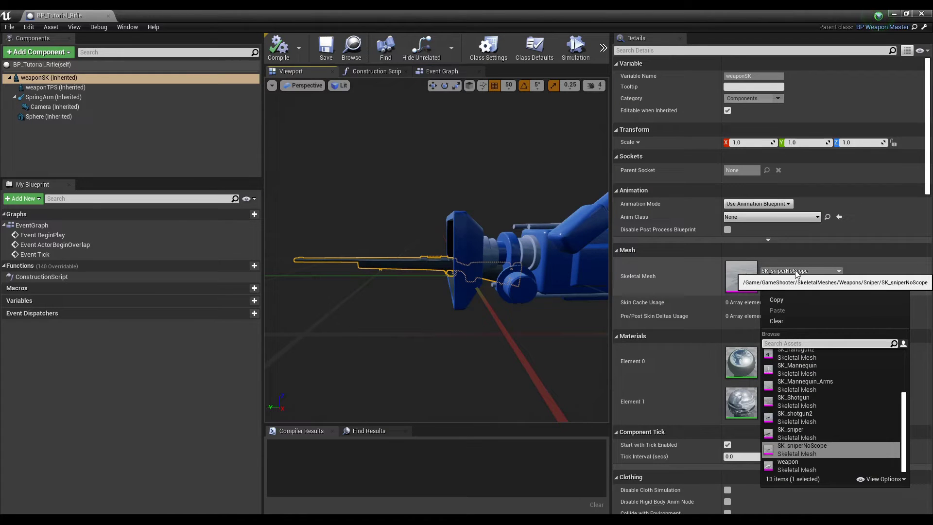
{"action": "type", "text": "weapon"}
{"action": "left_click", "coordinate": [815, 355]}
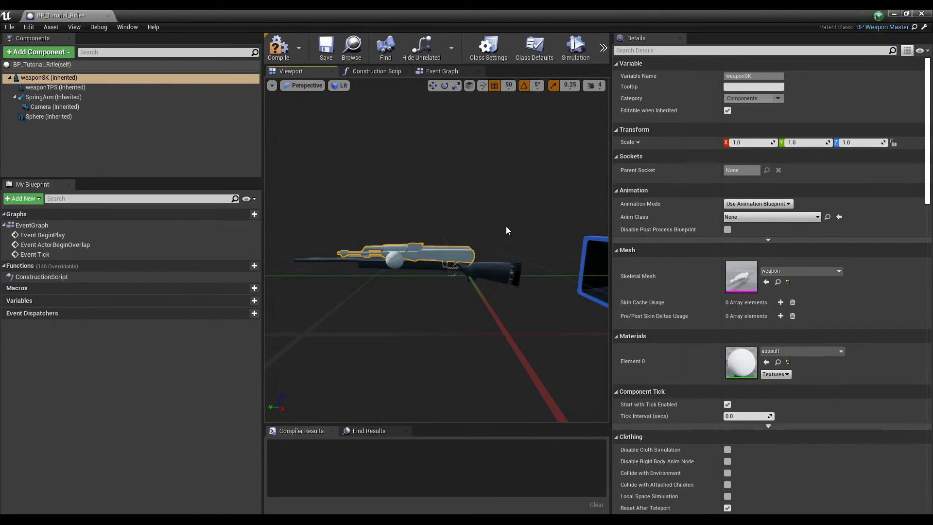
{"action": "left_click", "coordinate": [535, 48]}
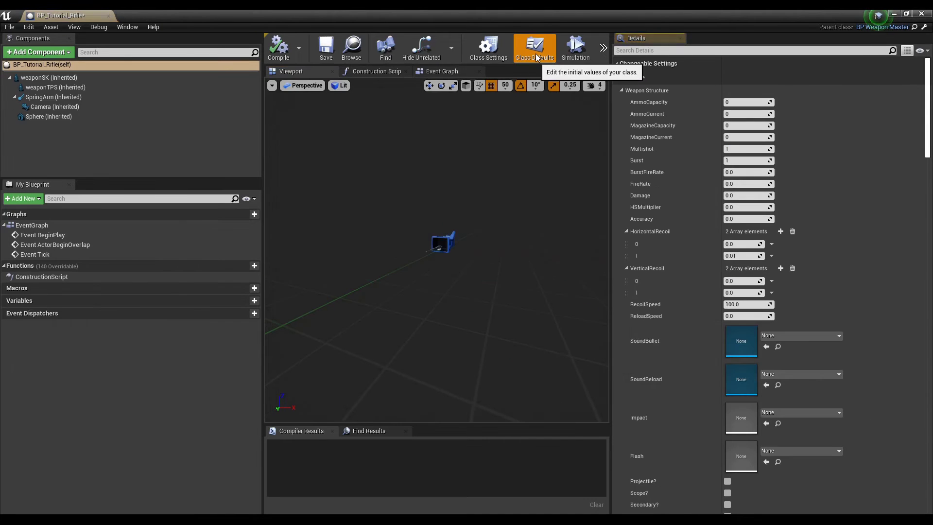
- Enter ammo capacity 180, magazine 30, fire rate .25, damage 10 and HSMultiplier 1.5
{"action": "left_click", "coordinate": [750, 103]}
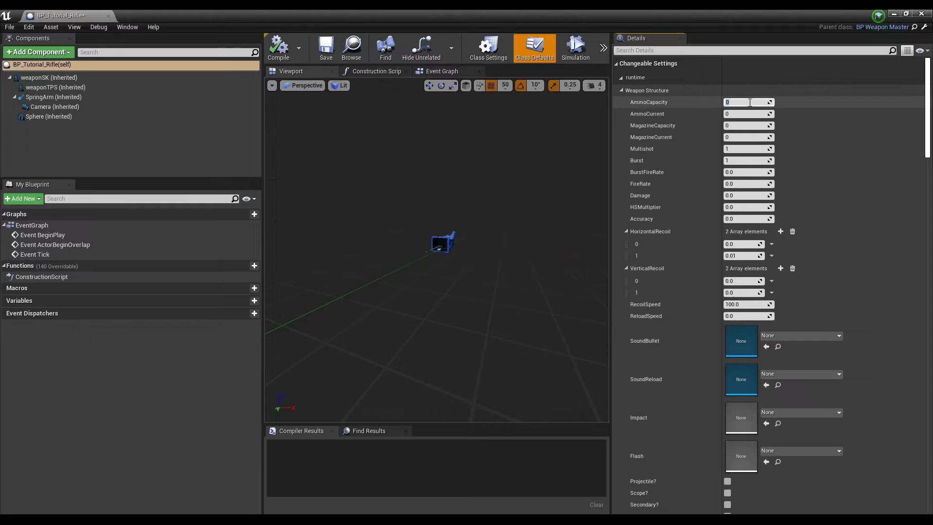
{"action": "type", "text": "180"}
{"action": "key", "text": "Tab"}
{"action": "key", "text": "Tab"}
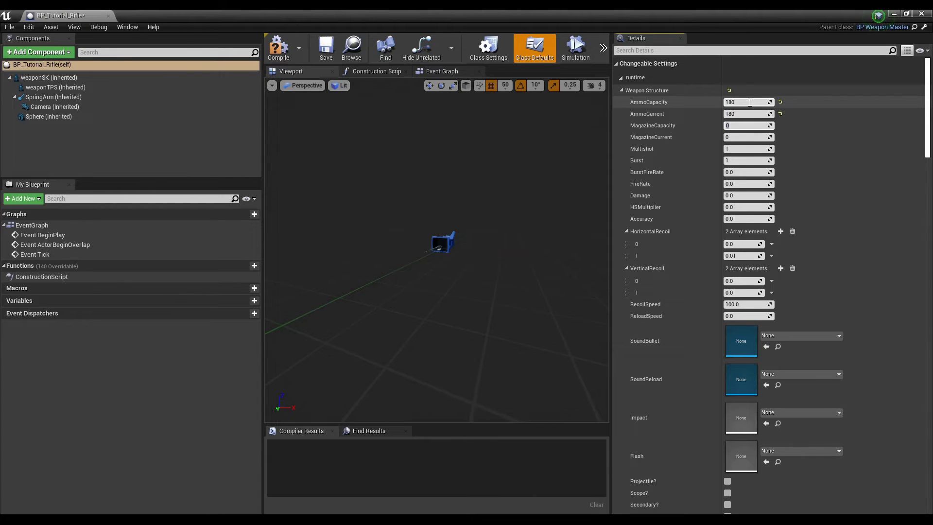
{"action": "type", "text": "30"}
{"action": "key", "text": "Tab"}
{"action": "key", "text": "Tab"}
{"action": "key", "text": "Tab"}
{"action": "key", "text": "Tab"}
{"action": "key", "text": "Tab"}
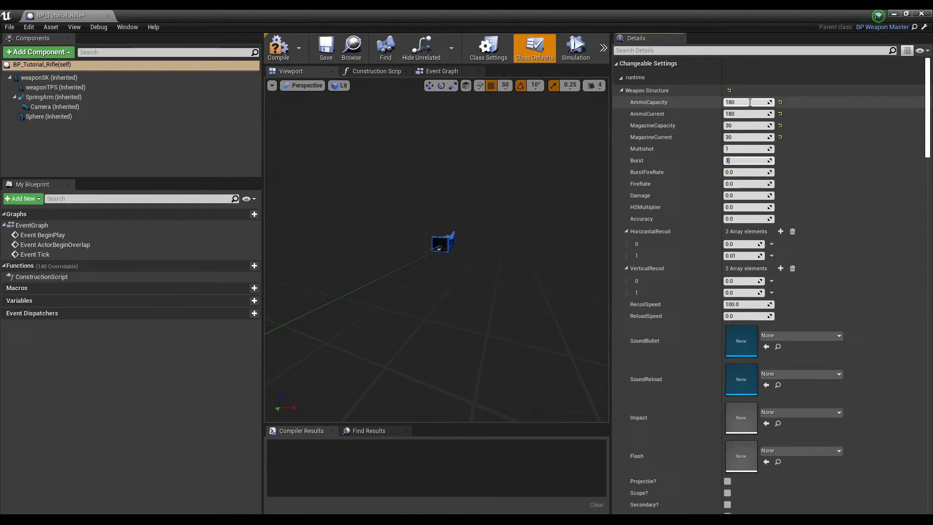
{"action": "type", "text": ".25"}
{"action": "key", "text": "Tab"}
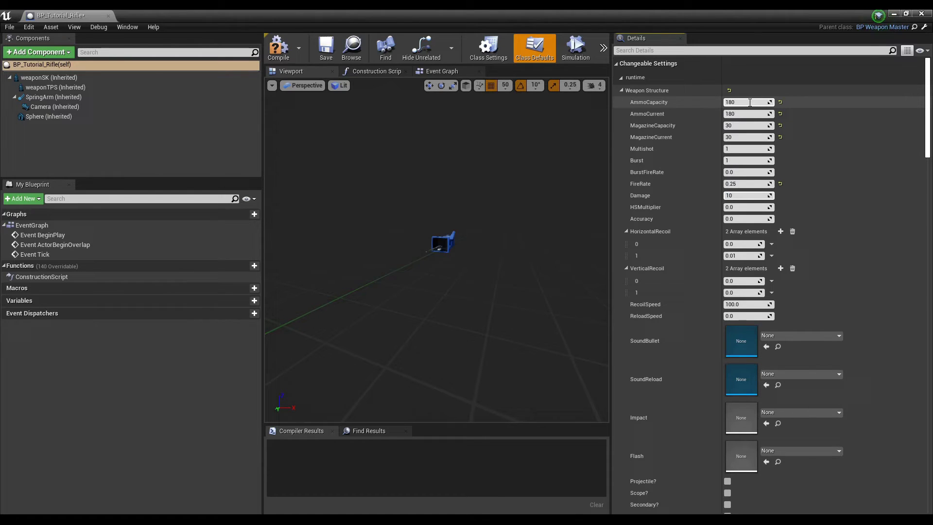
{"action": "type", "text": "10"}
{"action": "key", "text": "Tab"}
{"action": "type", "text": "1.5"}
{"action": "key", "text": "Tab"}
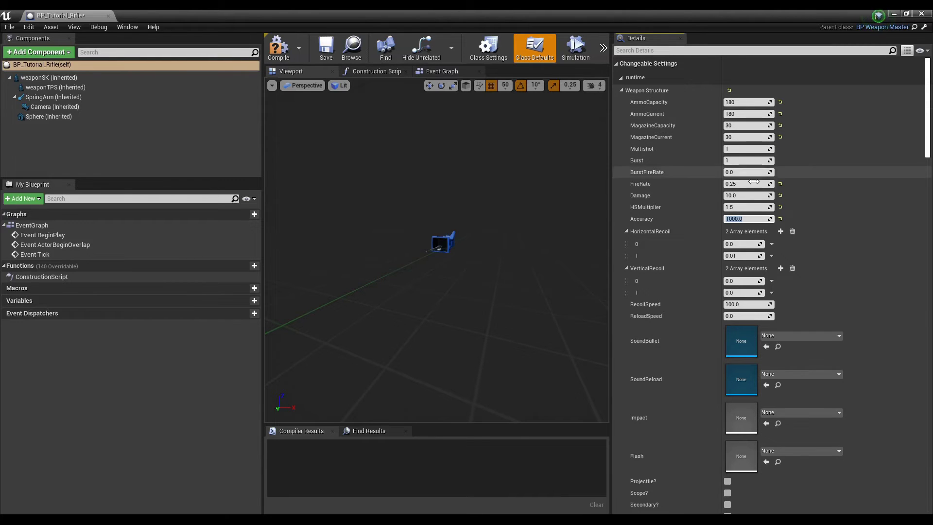
- Set the recoil values: HorizontalRecoil -0.01 and VerticalRecoil -0.05
{"action": "left_click", "coordinate": [744, 244]}
{"action": "type", "text": "-0"}
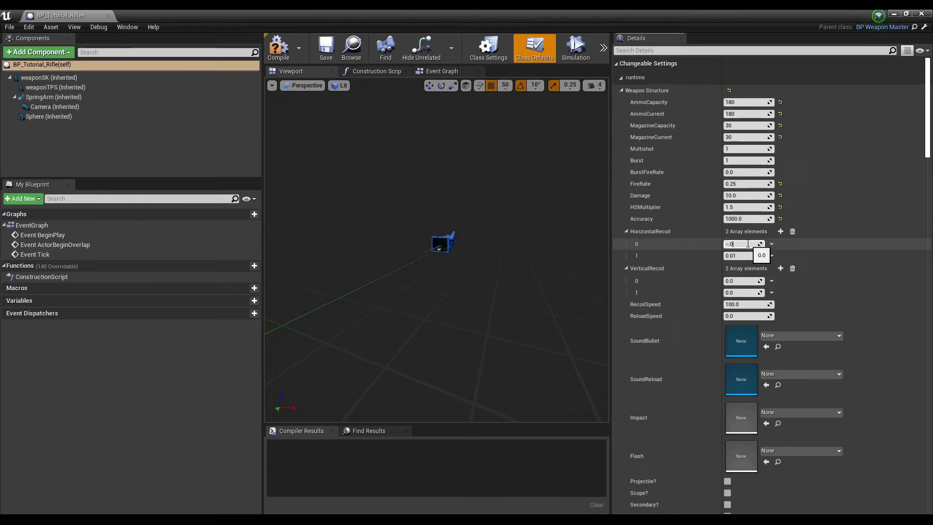
{"action": "type", "text": ".01"}
{"action": "left_click", "coordinate": [745, 281]}
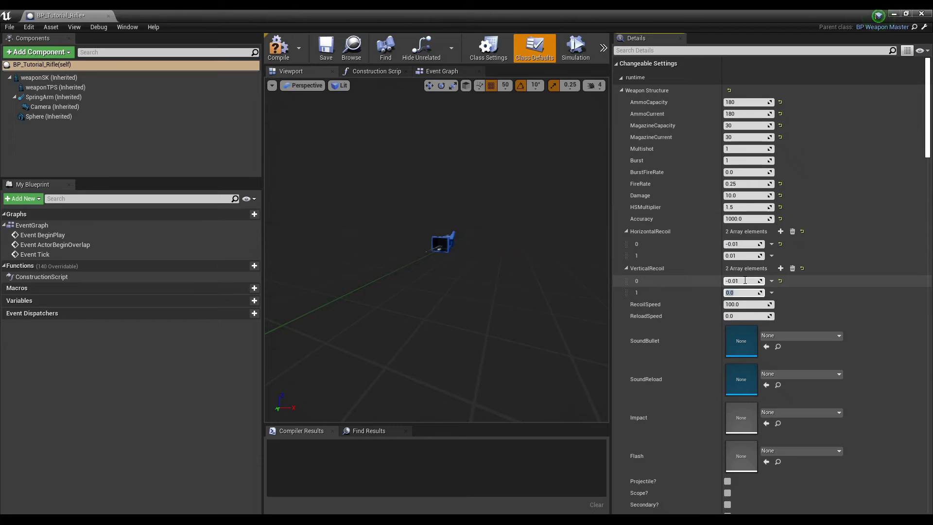
{"action": "key", "text": "Return"}
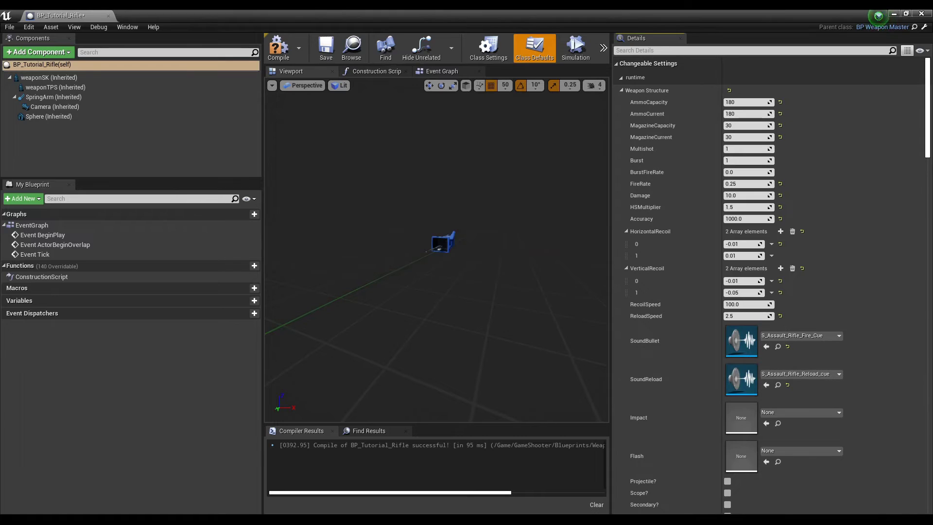
- Set impact effect P_HitSurface, muzzle flash P_MuzzleFlash and Animation Time 0.12
{"action": "left_click", "coordinate": [766, 423]}
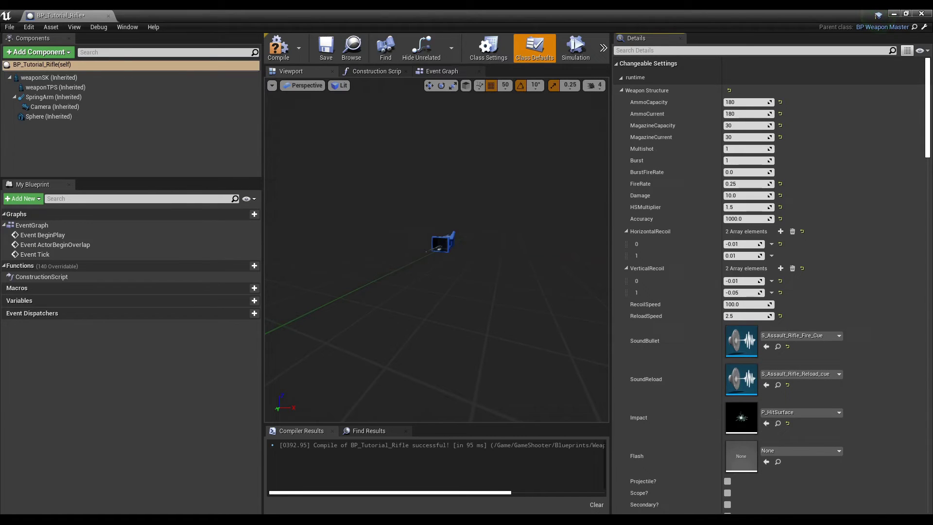
{"action": "left_click", "coordinate": [765, 462]}
{"action": "scroll", "coordinate": [765, 464], "scroll_direction": "down", "scroll_amount": 1}
{"action": "scroll", "coordinate": [766, 466], "scroll_direction": "down", "scroll_amount": 10}
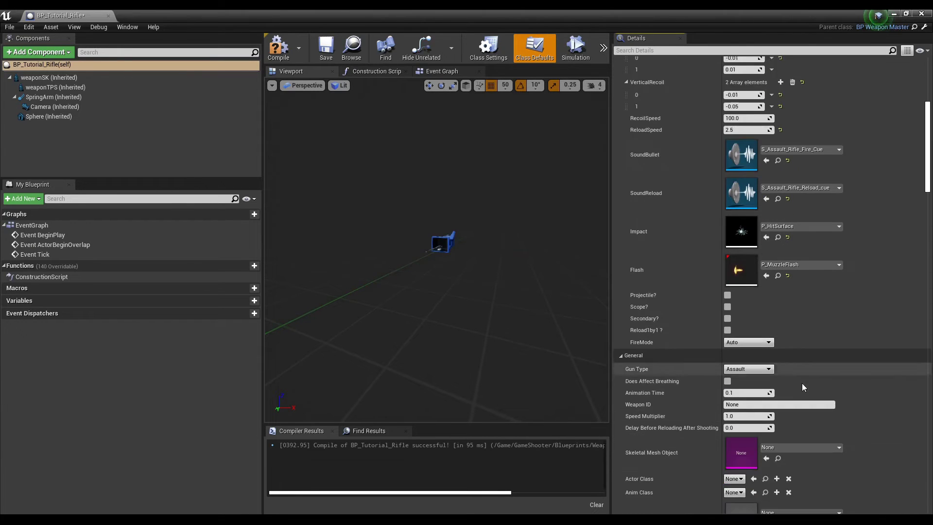
{"action": "left_click", "coordinate": [749, 284]}
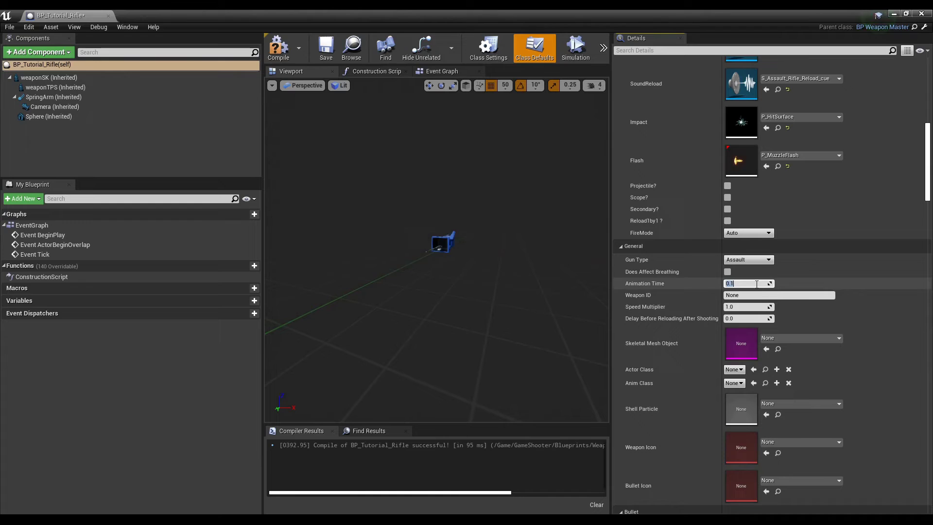
{"action": "type", "text": "0.12"}
{"action": "key", "text": "Return"}
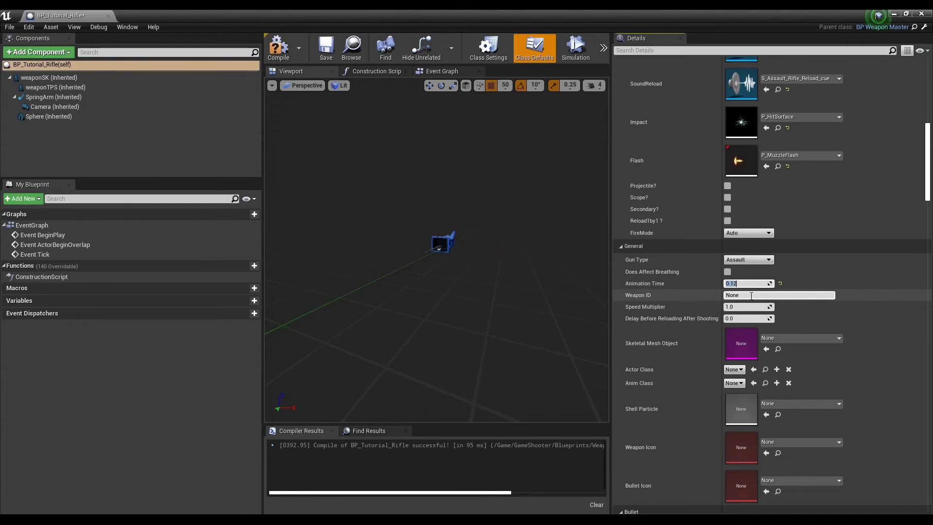
{"action": "key", "text": "Tab"}
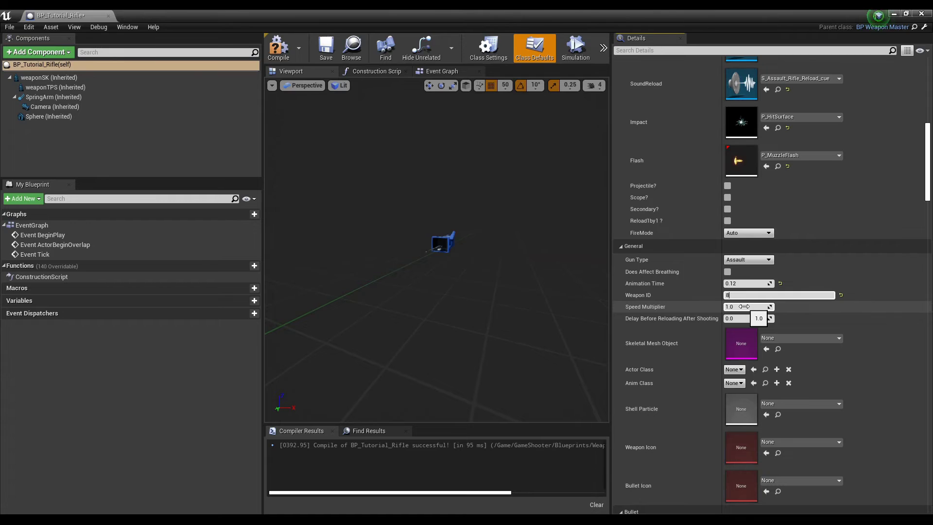
- Set Skeletal Mesh Object to the weapon mesh and Actor Class to BP_Tutorial_Rifle
{"action": "left_click", "coordinate": [783, 338]}
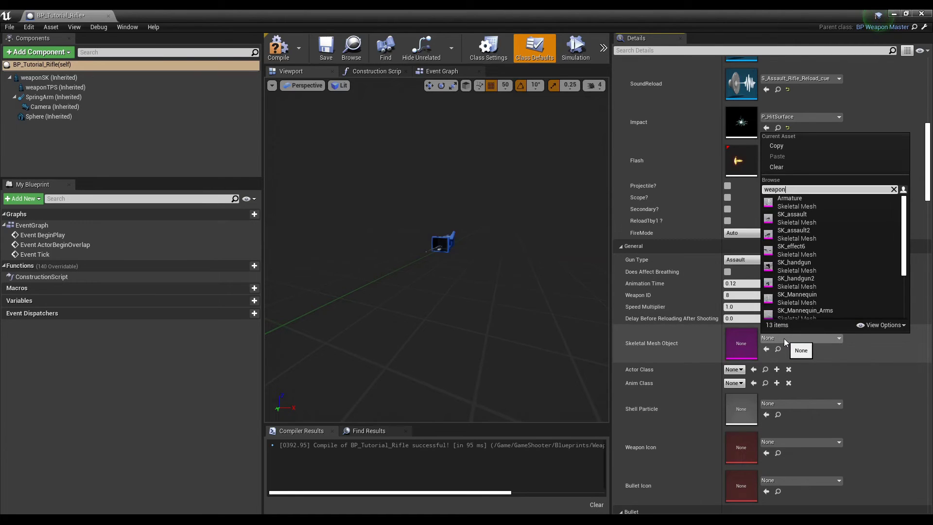
{"action": "left_click", "coordinate": [807, 197]}
{"action": "left_click", "coordinate": [734, 370]}
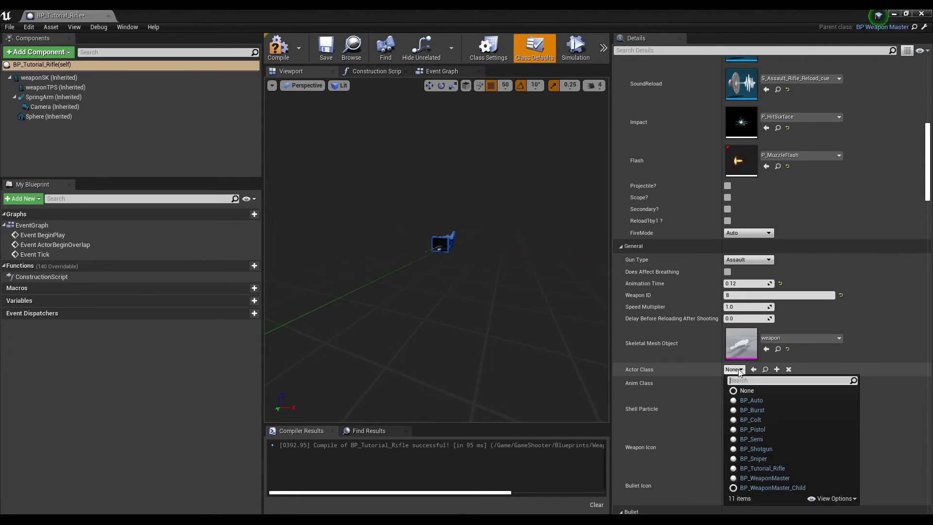
{"action": "left_click", "coordinate": [795, 464]}
{"action": "scroll", "coordinate": [792, 458], "scroll_direction": "down", "scroll_amount": 5}
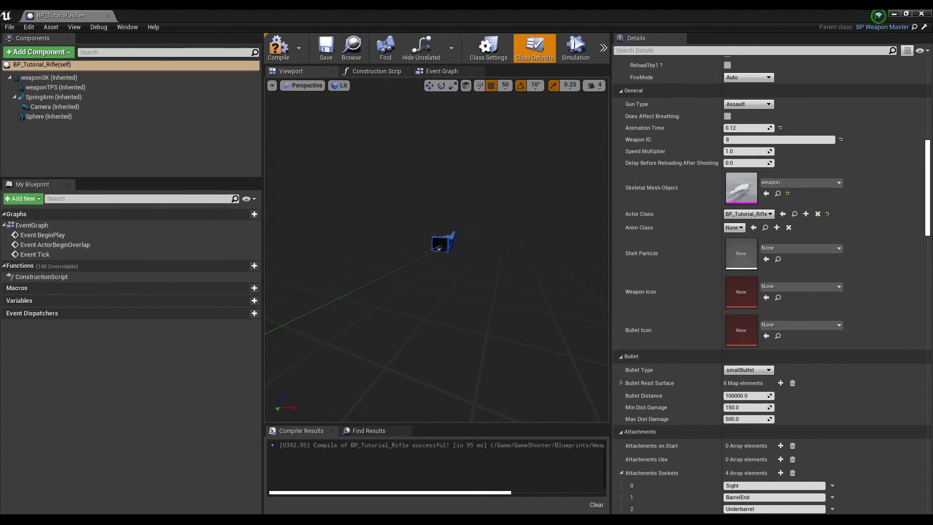
- Set the rifle's weapon icon to T_assault2 and its bullet icon to T_assaultBullet
{"action": "left_click", "coordinate": [767, 298]}
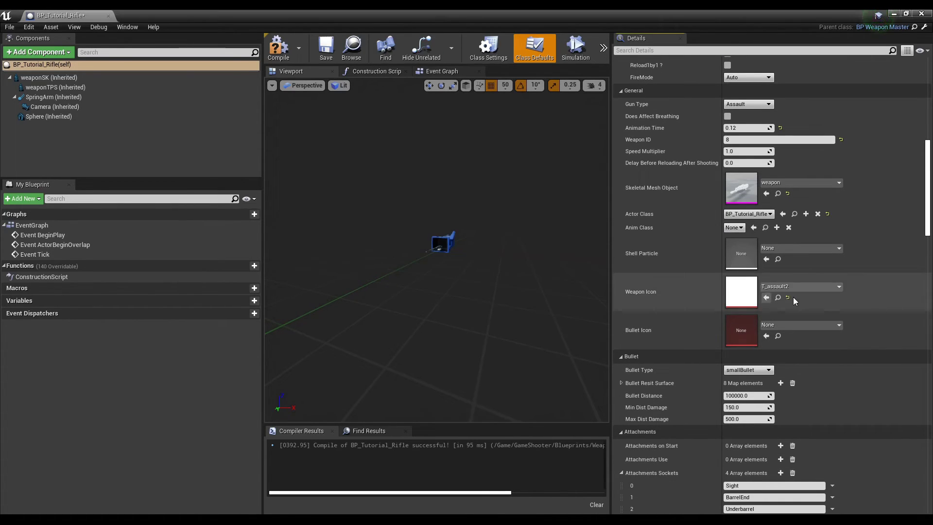
{"action": "left_click", "coordinate": [767, 336]}
{"action": "scroll", "coordinate": [827, 364], "scroll_direction": "down", "scroll_amount": 3}
{"action": "scroll", "coordinate": [832, 373], "scroll_direction": "down", "scroll_amount": 2}
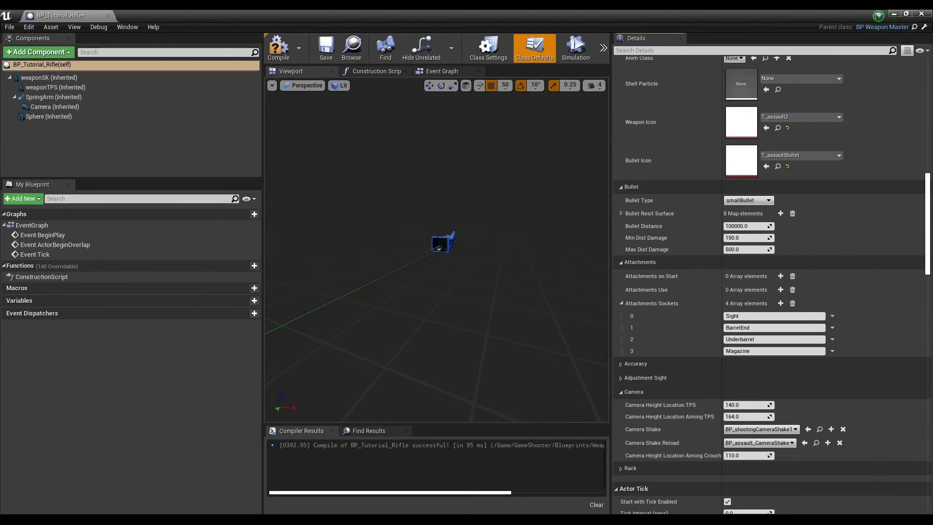
- Paste the copied start attachments and socket names into the rifle's Attachments on Start and Sockets
{"action": "right_click", "coordinate": [666, 276]}
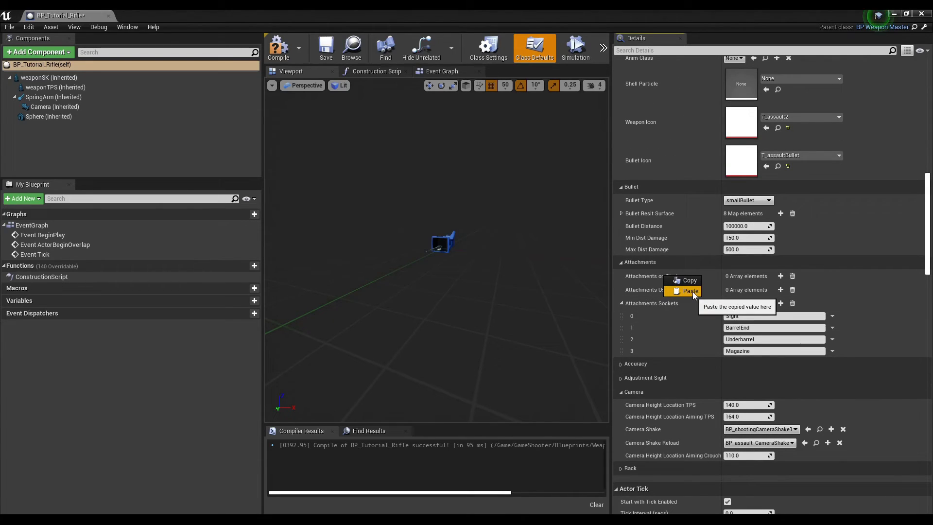
{"action": "left_click", "coordinate": [692, 291]}
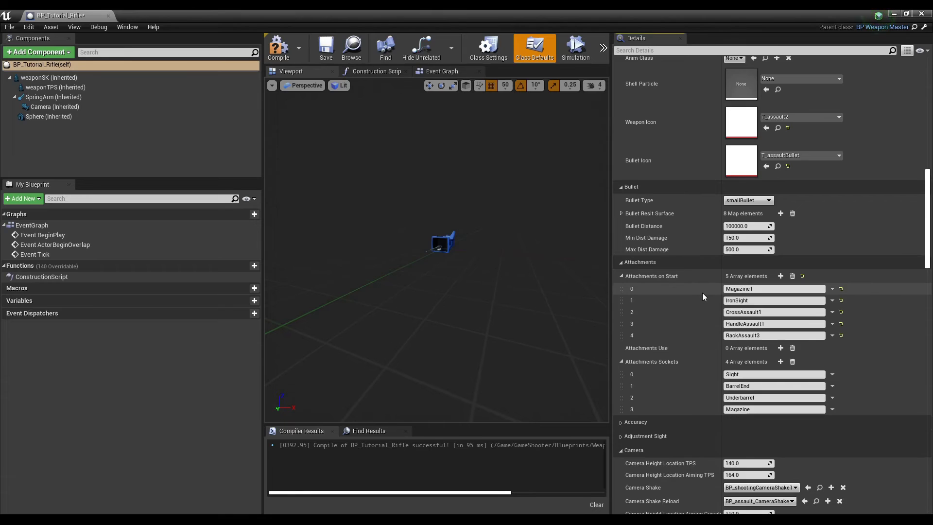
{"action": "left_click", "coordinate": [793, 362]}
{"action": "right_click", "coordinate": [677, 362]}
{"action": "left_click", "coordinate": [687, 377]}
- Remove the Sight socket and the IronSight start attachment
{"action": "scroll", "coordinate": [868, 303], "scroll_direction": "down", "scroll_amount": 1}
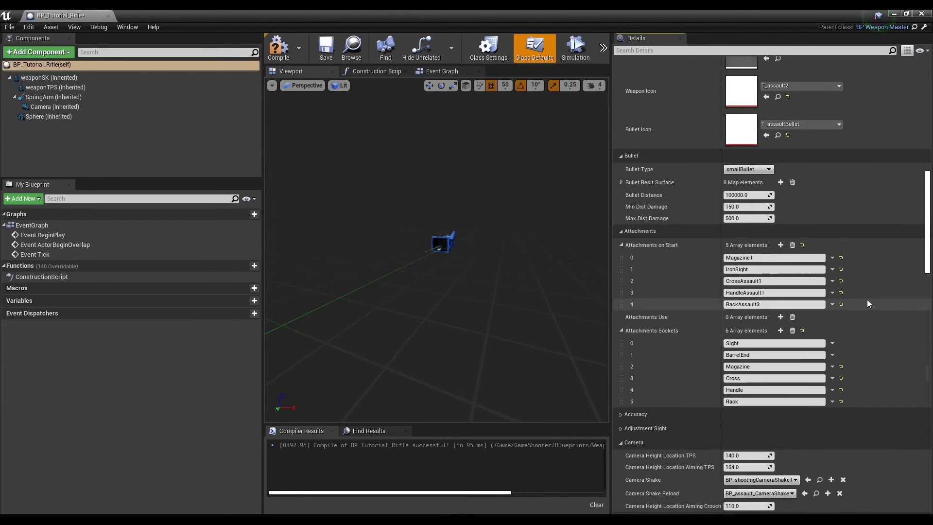
{"action": "left_click", "coordinate": [833, 344]}
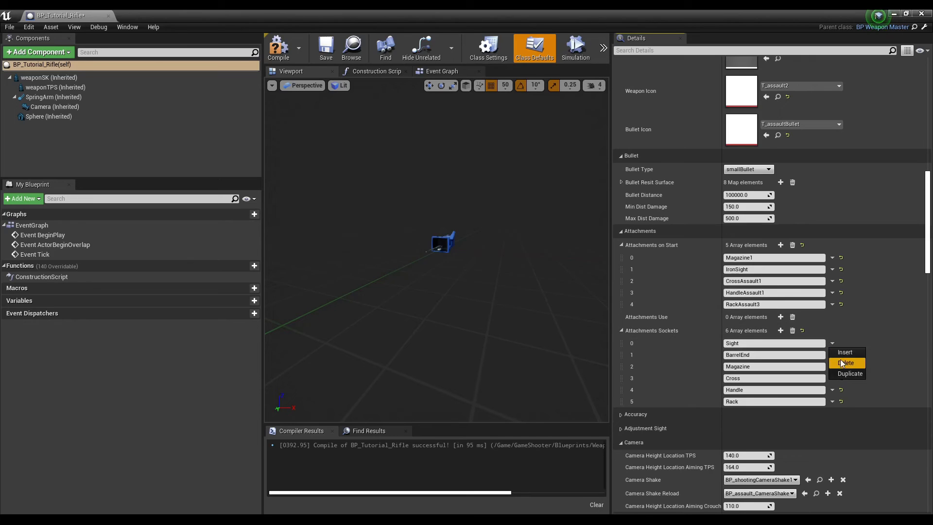
{"action": "left_click", "coordinate": [843, 364]}
{"action": "left_click", "coordinate": [832, 269]}
{"action": "left_click", "coordinate": [846, 289]}
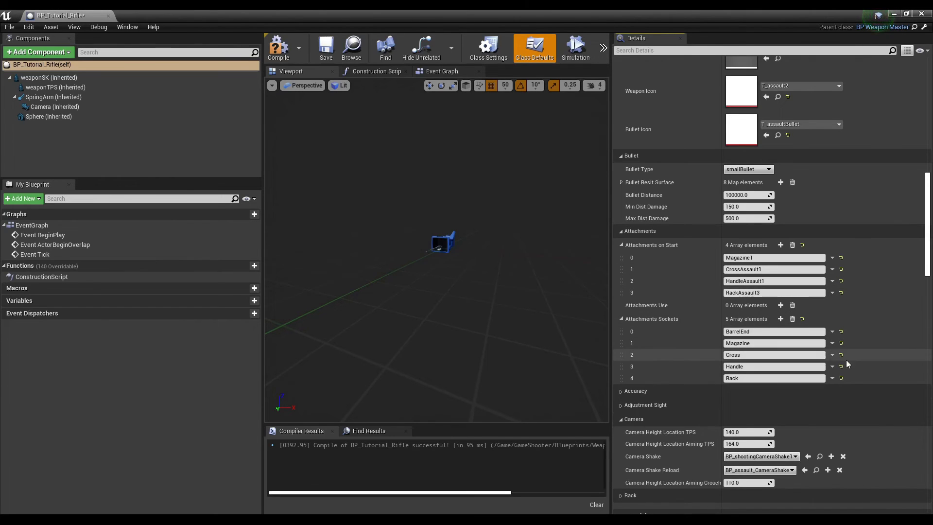
- Rename the Cross socket to Stock and remove the Handle and Rack sockets
{"action": "left_click", "coordinate": [758, 355]}
{"action": "type", "text": "Stock"}
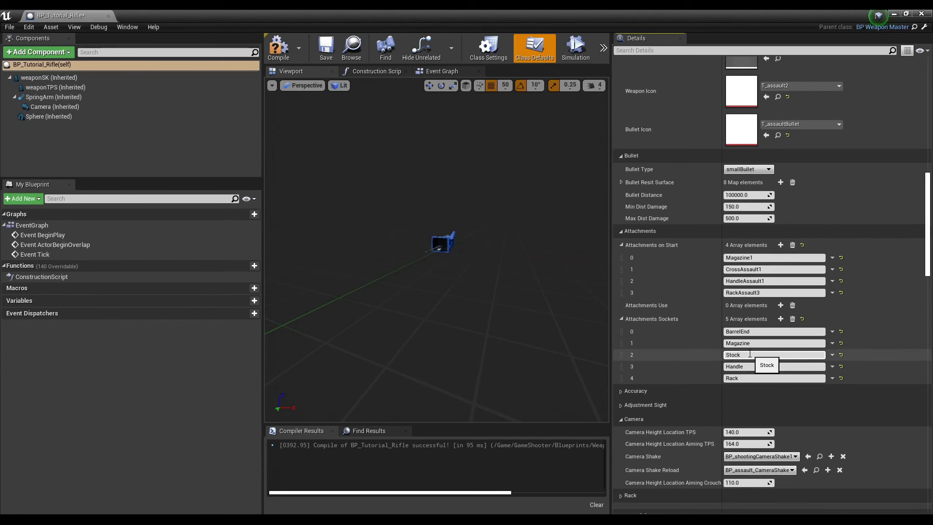
{"action": "left_click", "coordinate": [774, 355]}
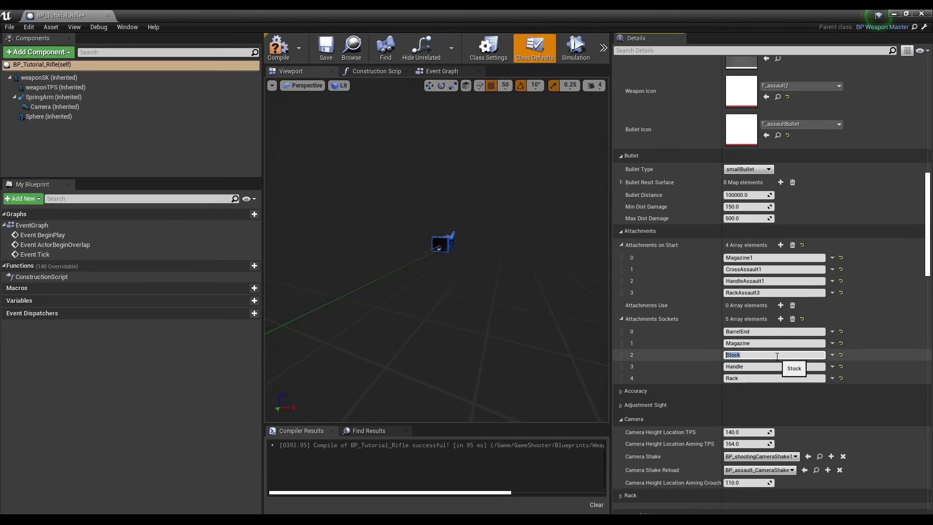
{"action": "left_click", "coordinate": [832, 367]}
{"action": "left_click", "coordinate": [845, 388]}
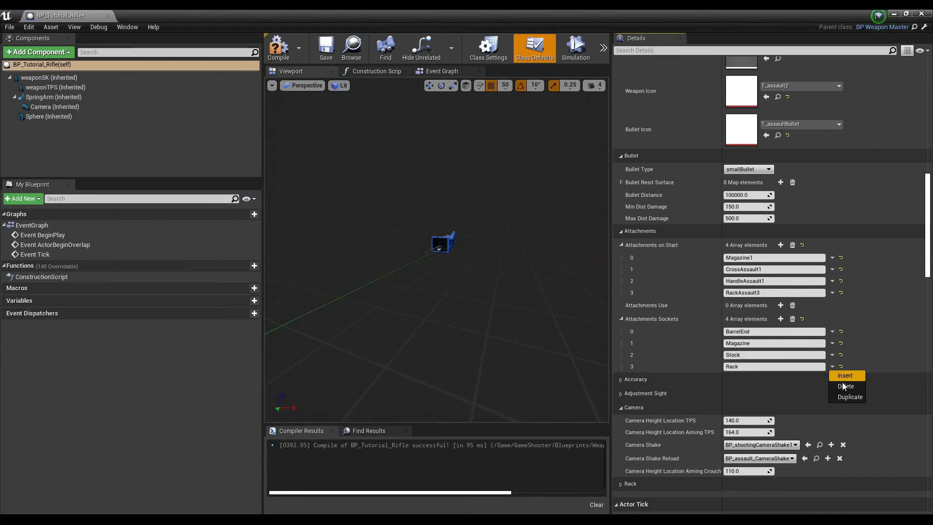
{"action": "left_click", "coordinate": [845, 386]}
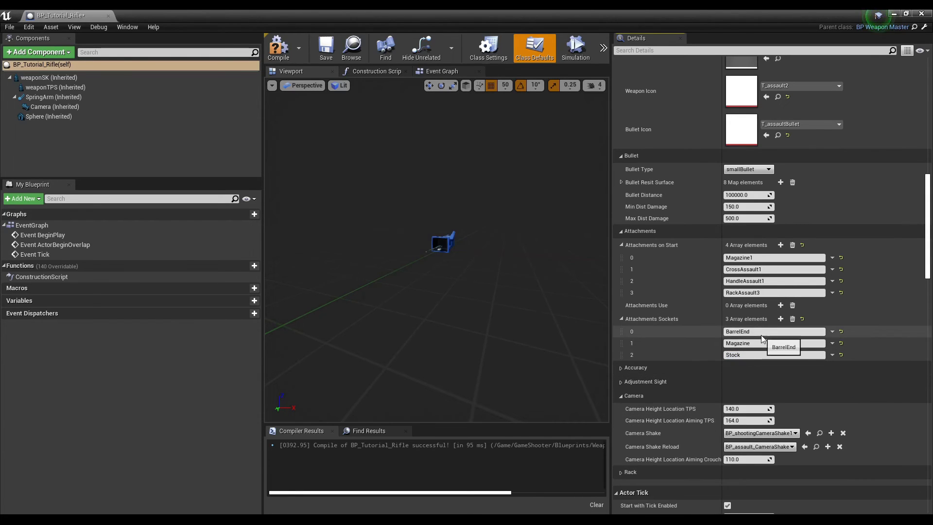
- Remove RackAssault3 from the start attachments, compile the blueprint, and add an empty fourth socket
{"action": "left_click", "coordinate": [833, 293]}
{"action": "left_click", "coordinate": [850, 315]}
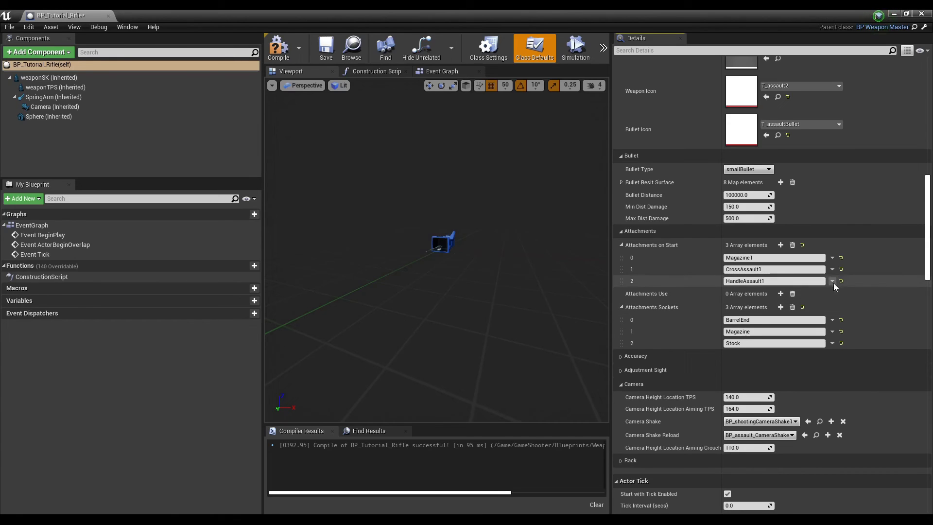
{"action": "left_click", "coordinate": [144, 152]}
{"action": "key", "text": "ctrl+z"}
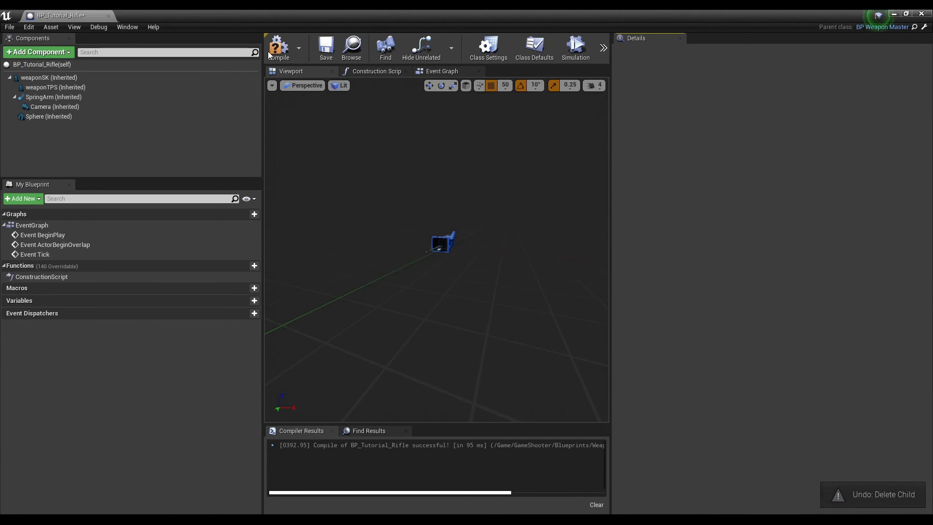
{"action": "left_click", "coordinate": [530, 56]}
{"action": "left_click", "coordinate": [282, 53]}
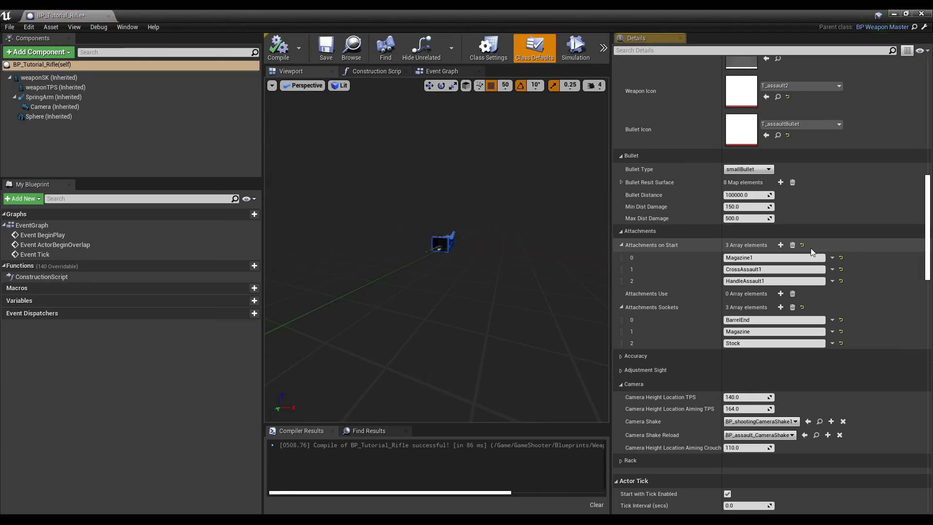
{"action": "left_click", "coordinate": [780, 307]}
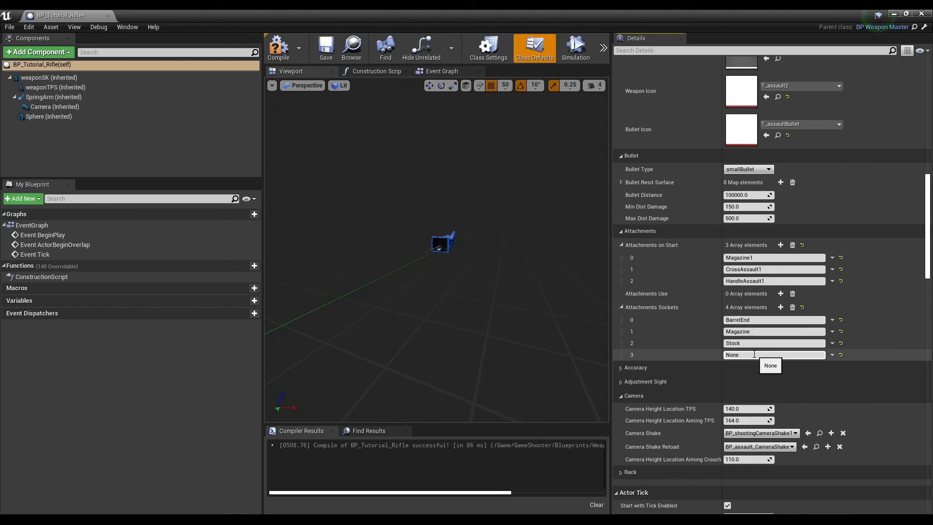
- Recompile the rifle blueprint, then add a new row to the WeaponTable data table
{"action": "left_click", "coordinate": [279, 48]}
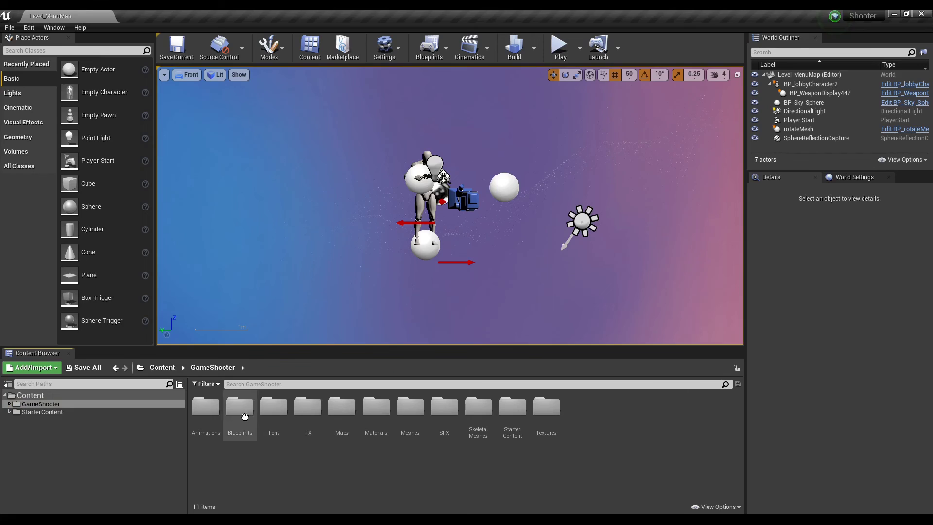
{"action": "double_click", "coordinate": [244, 416]}
{"action": "double_click", "coordinate": [613, 413]}
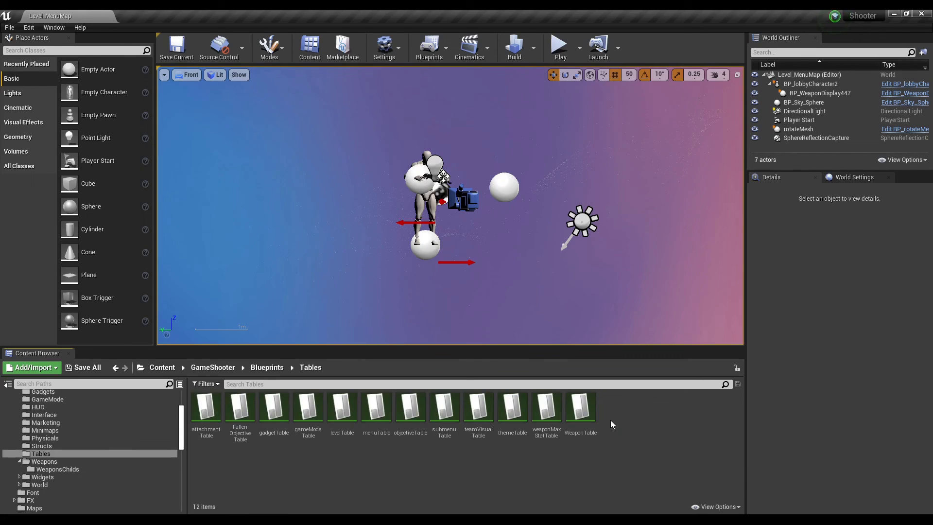
{"action": "double_click", "coordinate": [593, 418]}
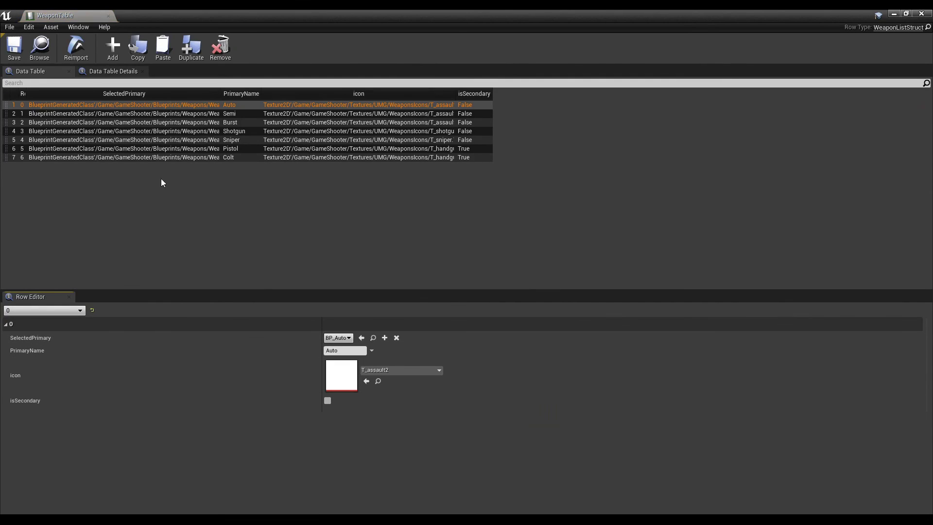
{"action": "left_click", "coordinate": [121, 43]}
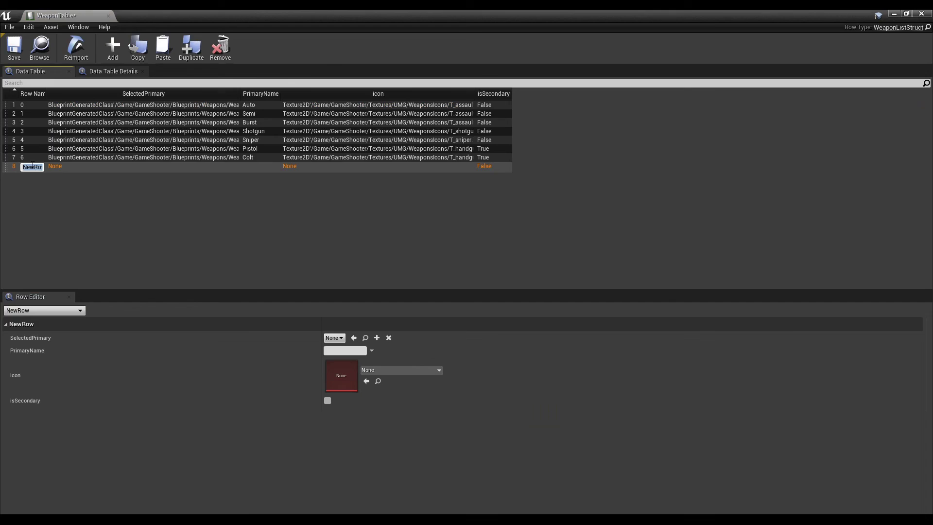
- Set the row's primary weapon to BP_Tutorial_Rifle and its primary name to 'Tutorial Rifle'
{"action": "left_click", "coordinate": [334, 338]}
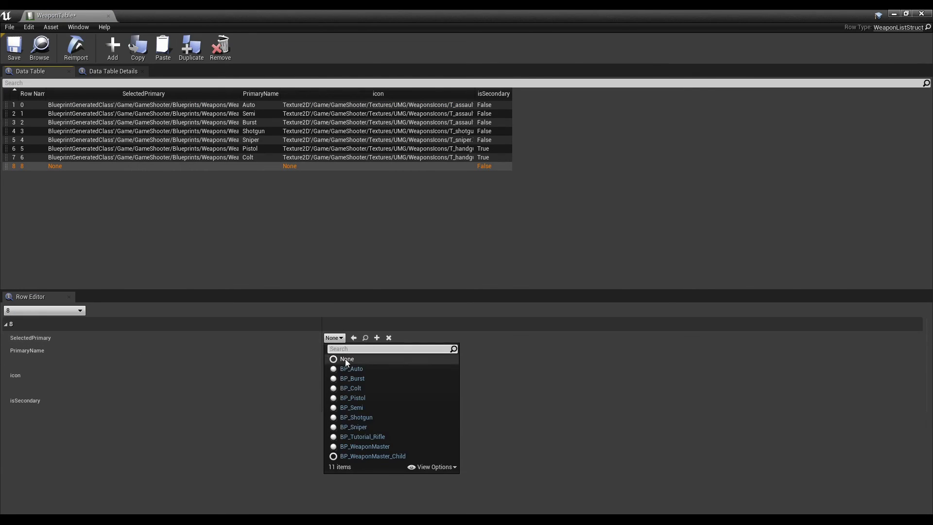
{"action": "left_click", "coordinate": [387, 437]}
{"action": "left_click", "coordinate": [346, 348]}
{"action": "type", "text": "Tutorial Rifle"}
{"action": "key", "text": "Return"}
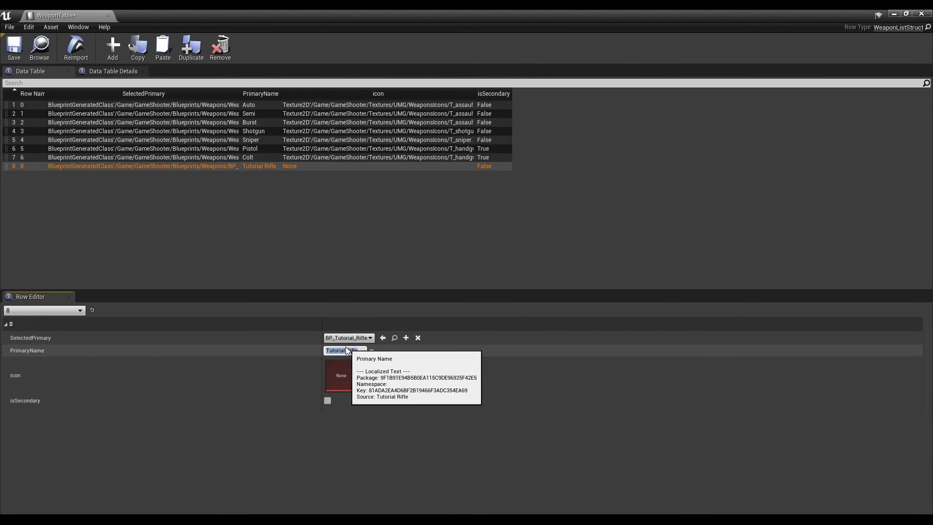
{"action": "left_click", "coordinate": [371, 372]}
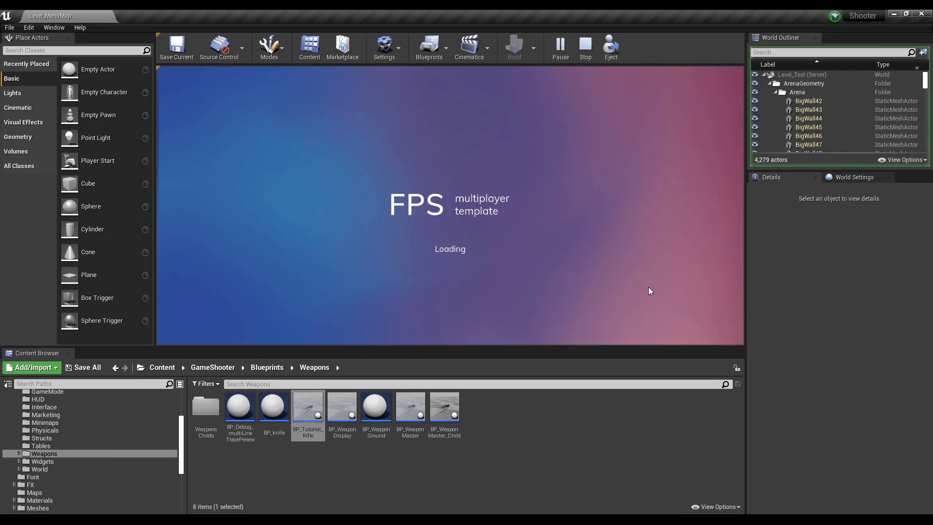
- Start the game, walk through the arena, and fire the new rifle
{"action": "left_click", "coordinate": [657, 302]}
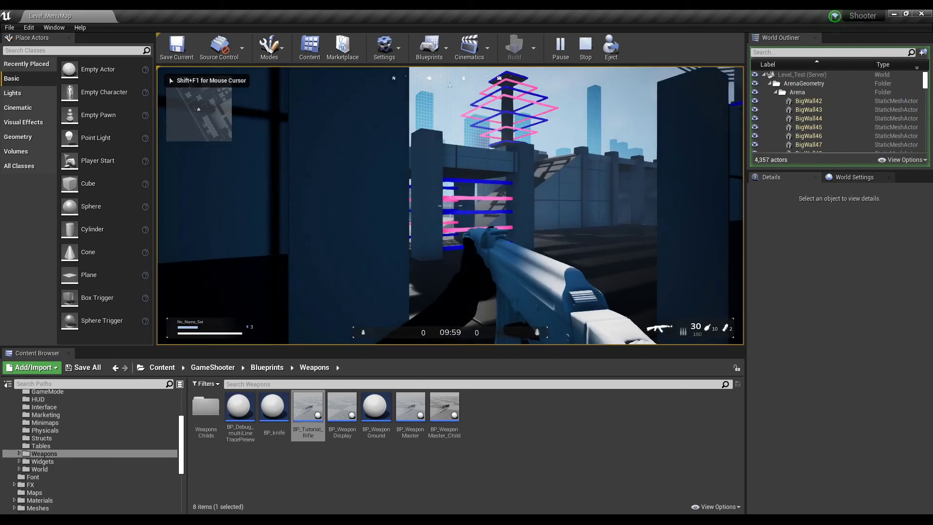
{"action": "key", "text": "w"}
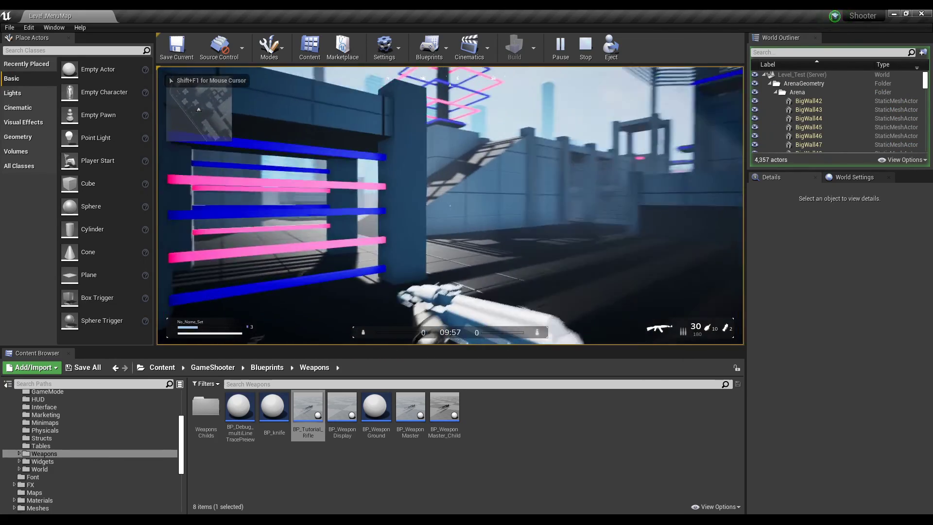
{"action": "left_click", "coordinate": [450, 205]}
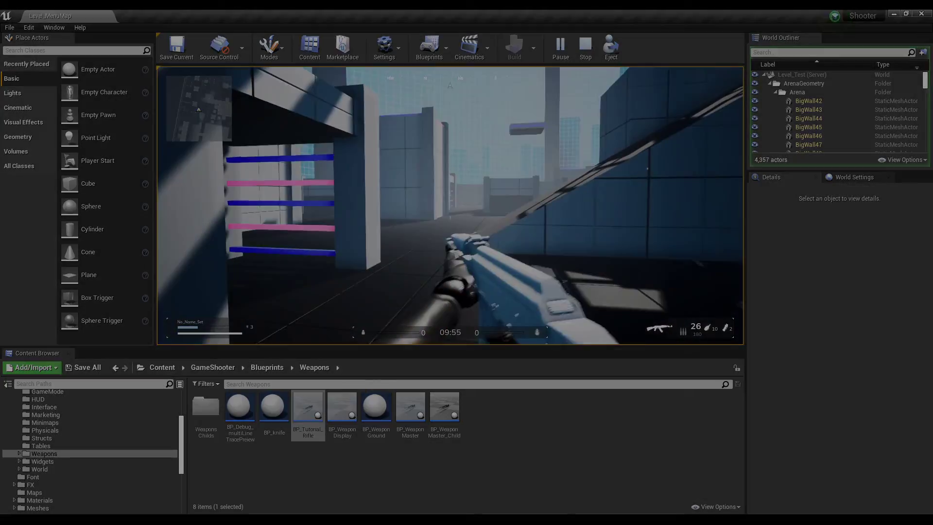